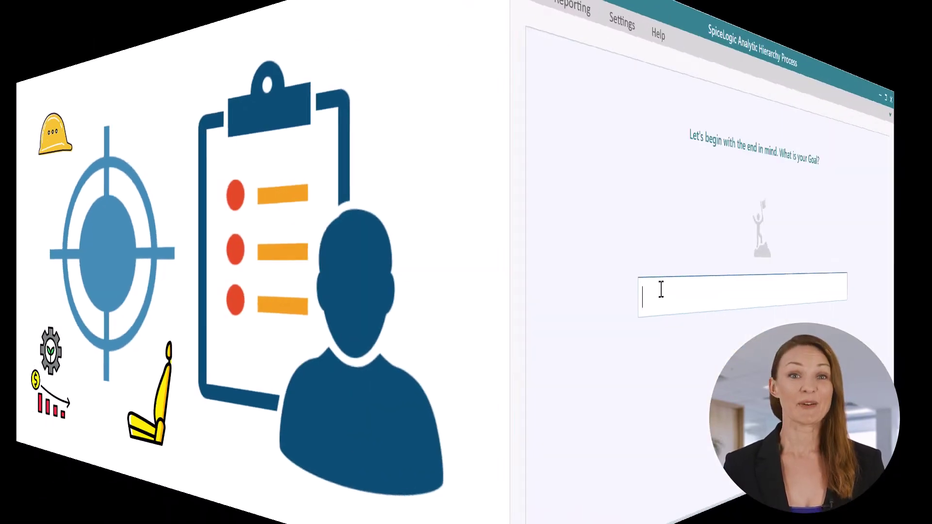
- Enter the goal 'Buy a car' and add the criteria Safety, Comfort and Cost
text(Buy a car)
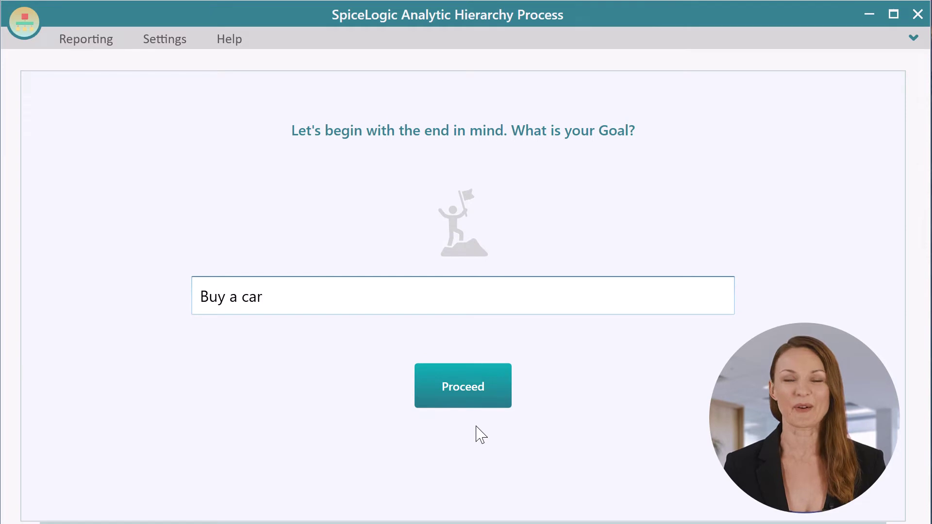
click(481, 386)
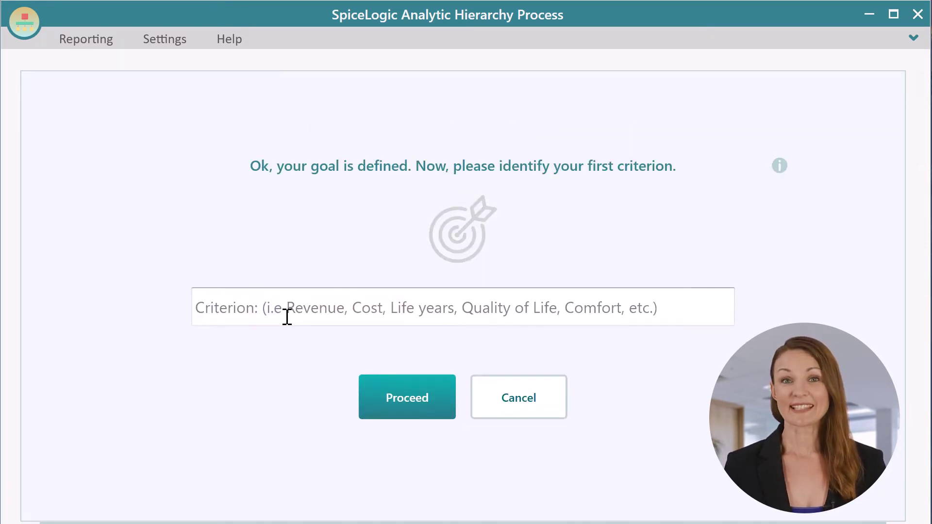
text(Safety)
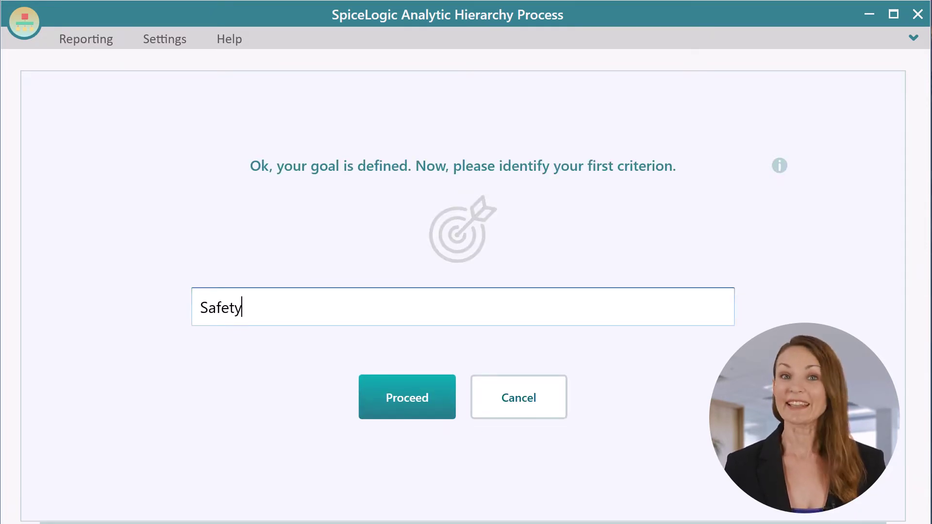
click(412, 406)
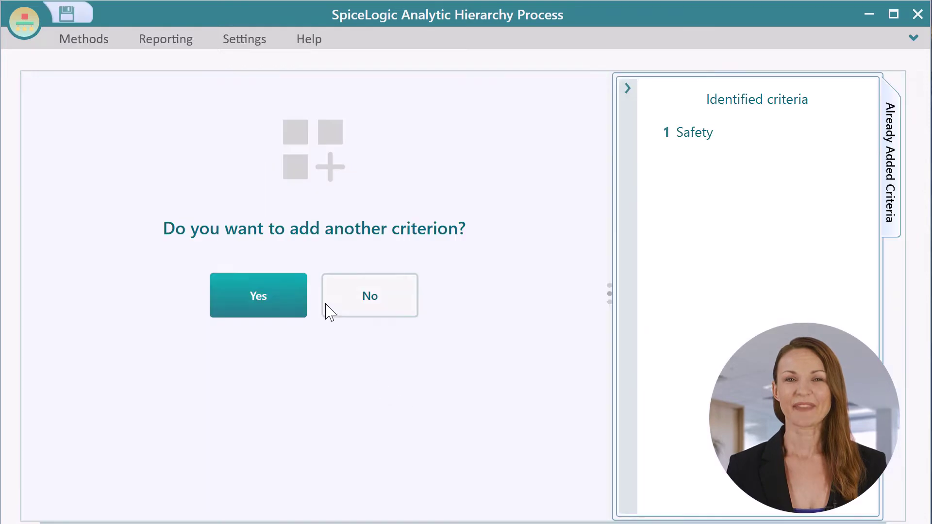
click(270, 311)
click(257, 293)
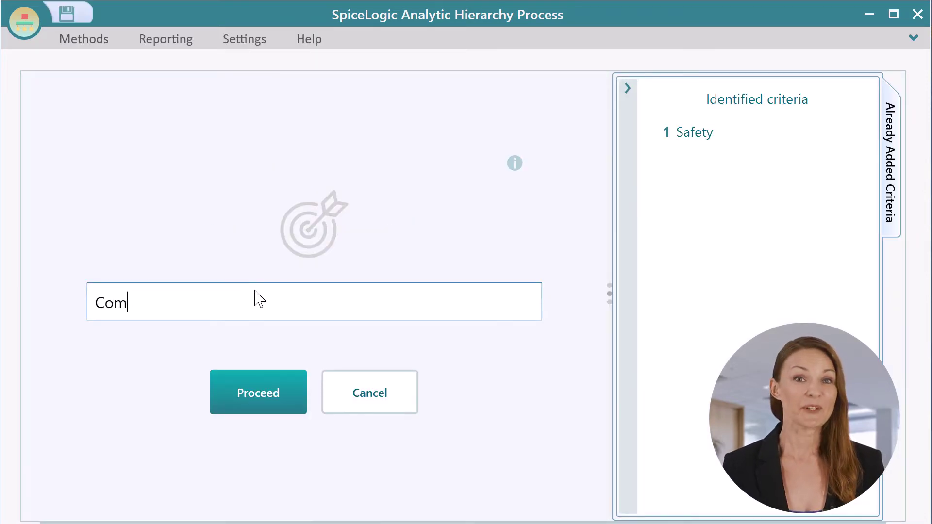
click(241, 407)
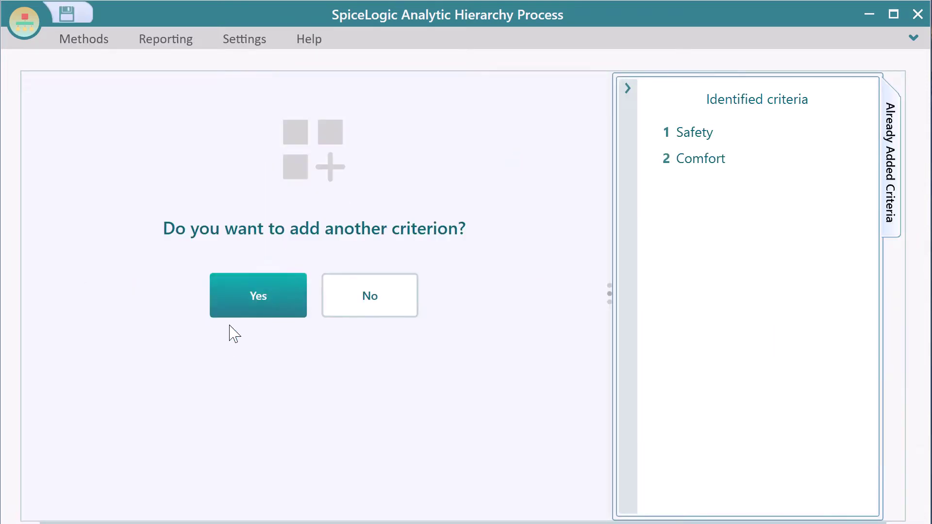
click(235, 310)
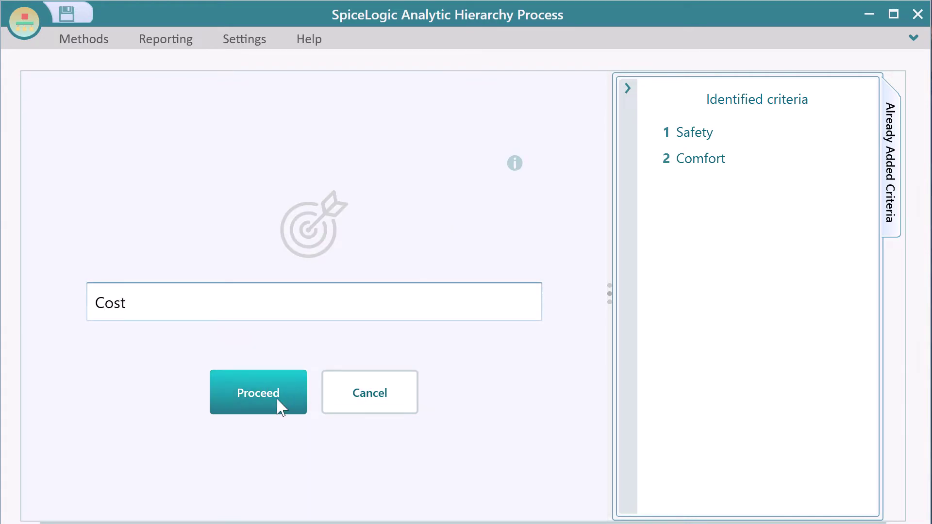
click(267, 405)
- Add 'Leather seat' and 'Music system' as Comfort subcriteria
click(357, 312)
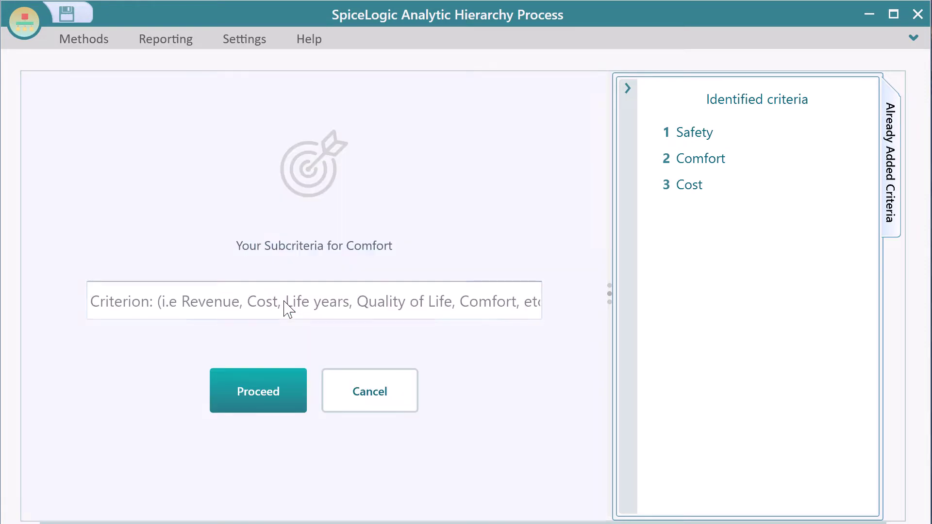
click(287, 309)
text(Leather seat)
key(Return)
click(221, 295)
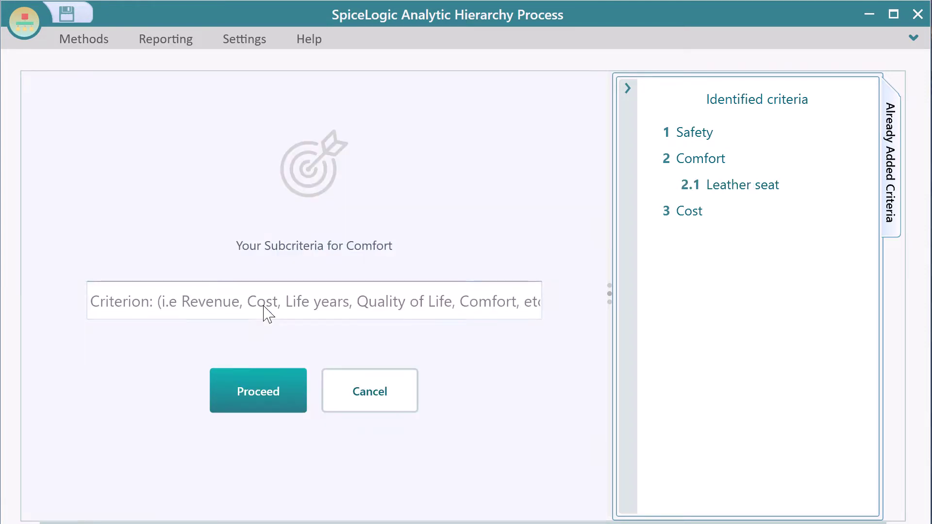
click(256, 306)
text(Music system)
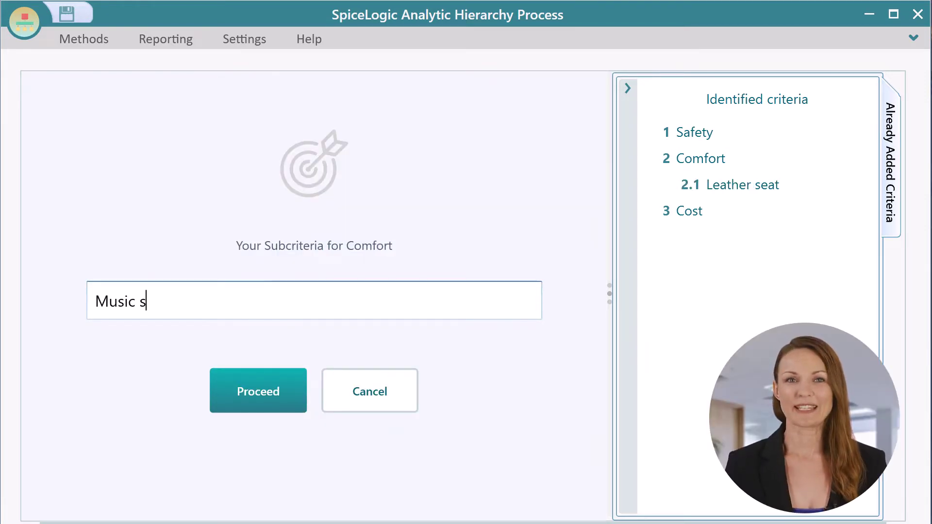
click(278, 404)
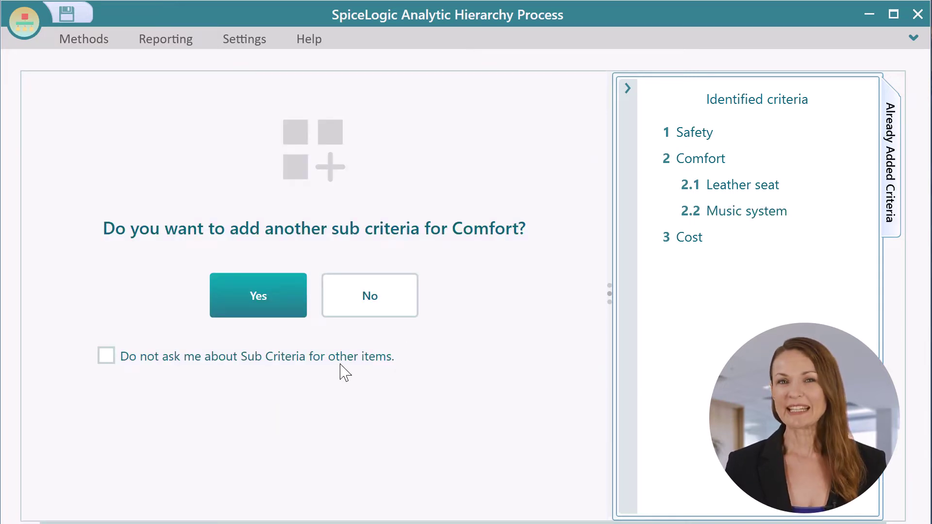
- Delete both Comfort subcriteria and turn off further subcriteria prompts
right_click(713, 185)
click(775, 257)
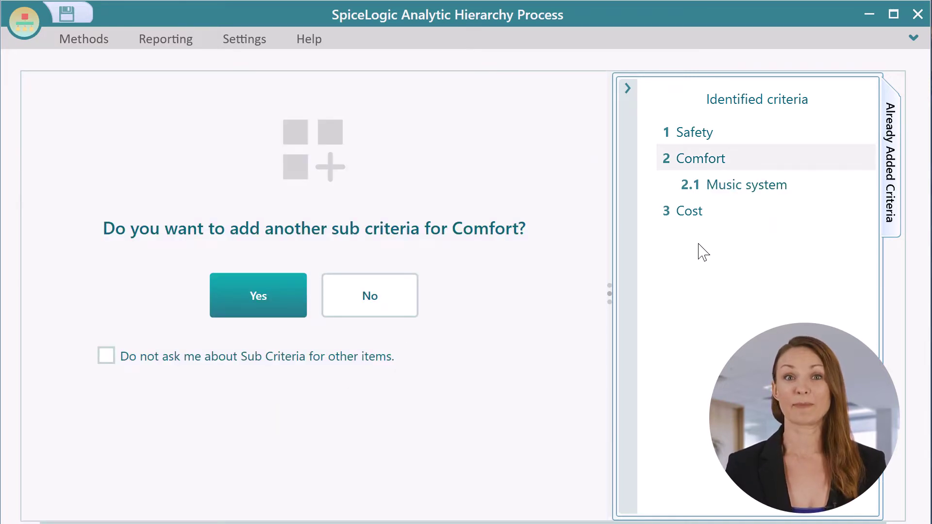
right_click(718, 192)
click(765, 243)
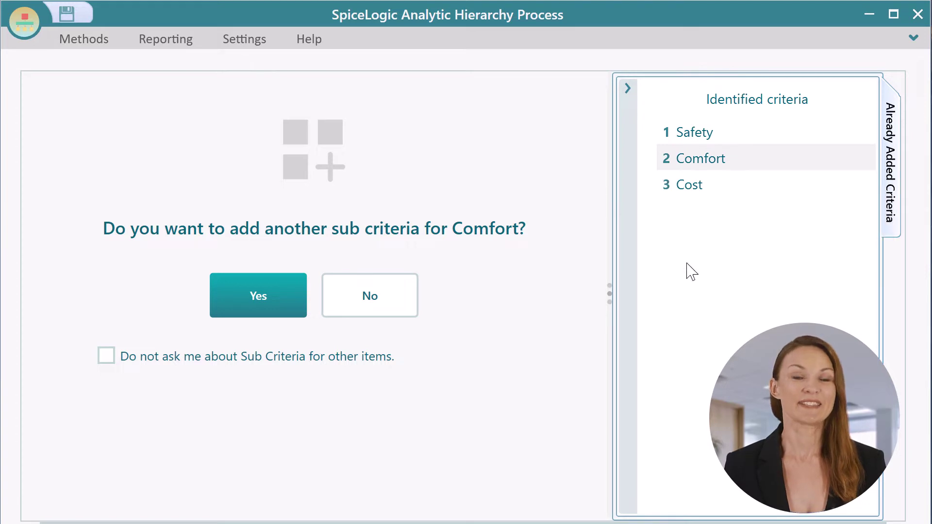
click(276, 357)
click(383, 302)
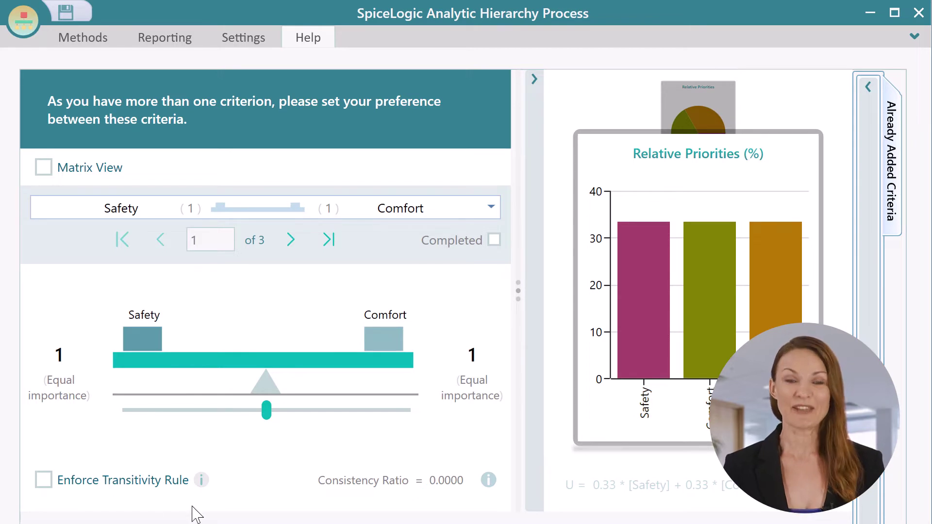
- Set pairwise ratings: Safety 3 over Comfort, Cost 7 over Comfort, Cost 3 over Safety
drag(269, 414, 339, 433)
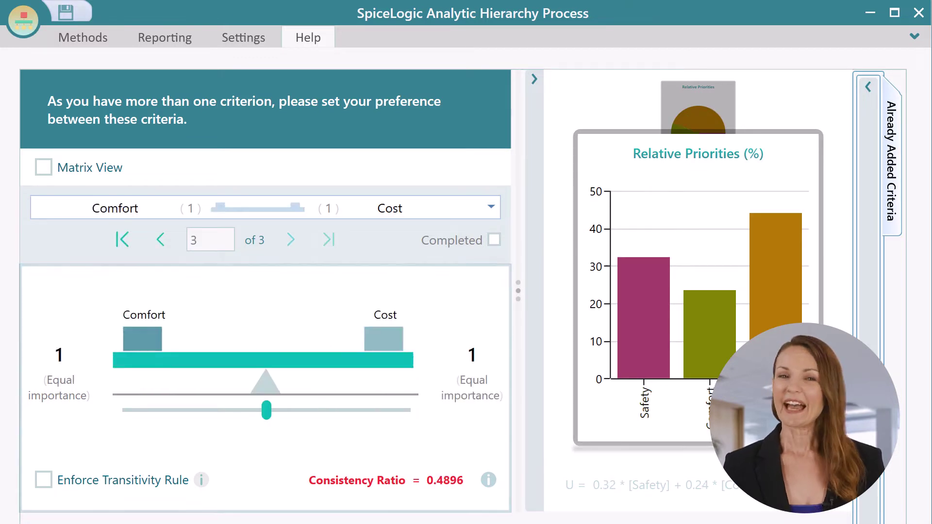
drag(247, 410, 162, 416)
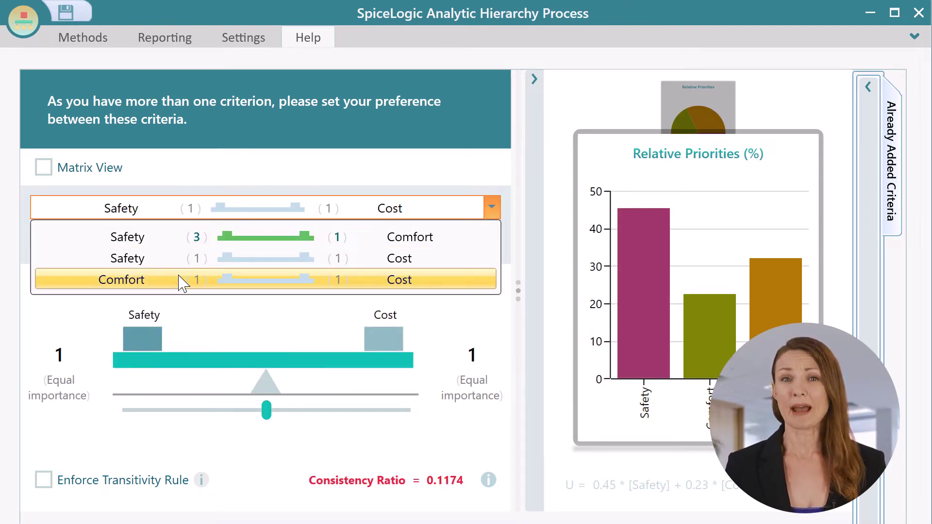
click(183, 260)
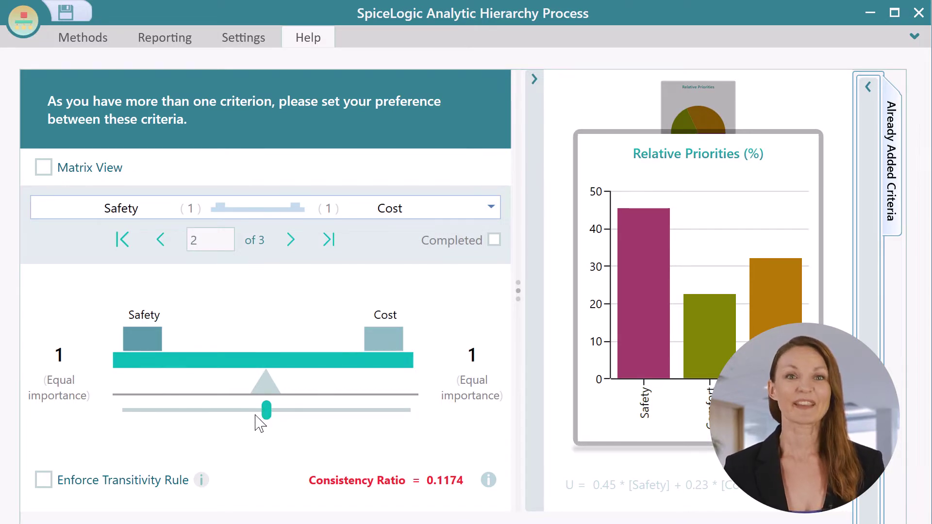
drag(258, 412, 193, 413)
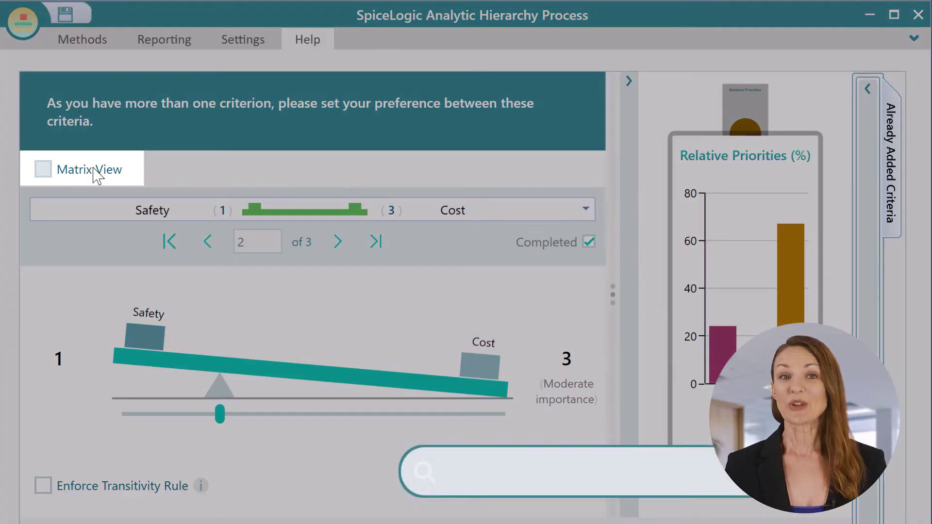
- Switch to Matrix View and readjust Cost moderately over Safety from the matrix
click(97, 174)
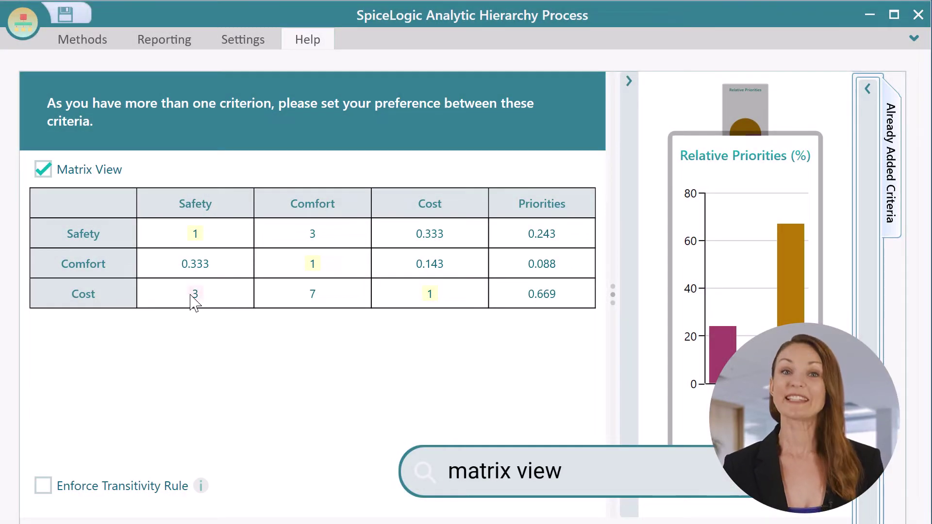
click(217, 297)
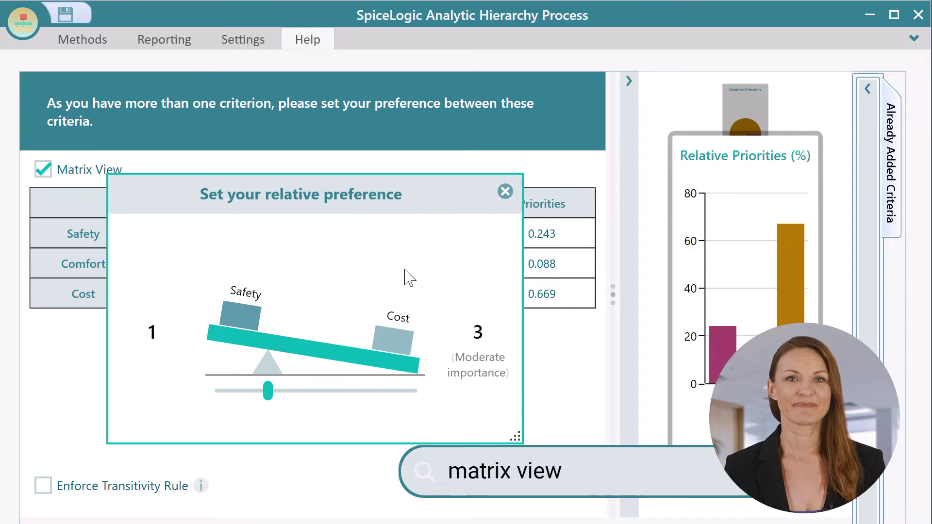
mouse_move(268, 391)
mouse_down()
mouse_move(345, 394)
mouse_move(272, 392)
mouse_up()
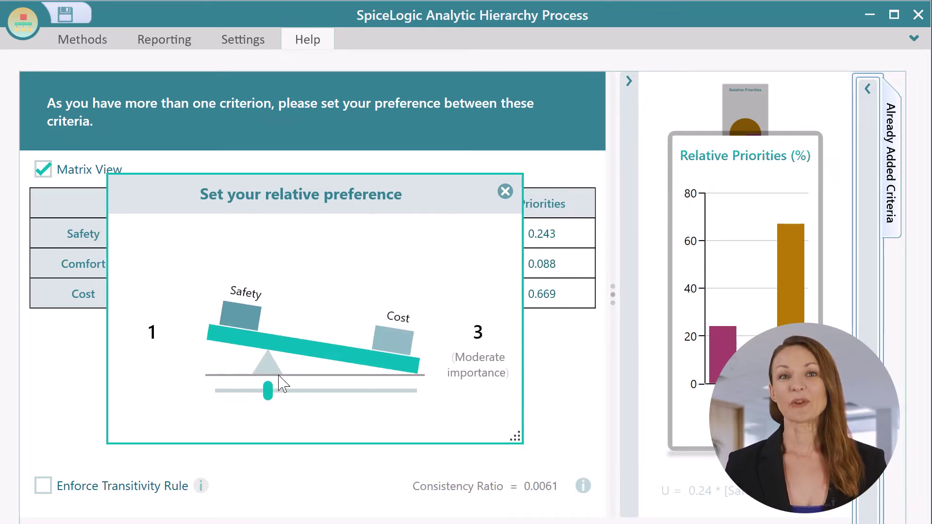
click(505, 191)
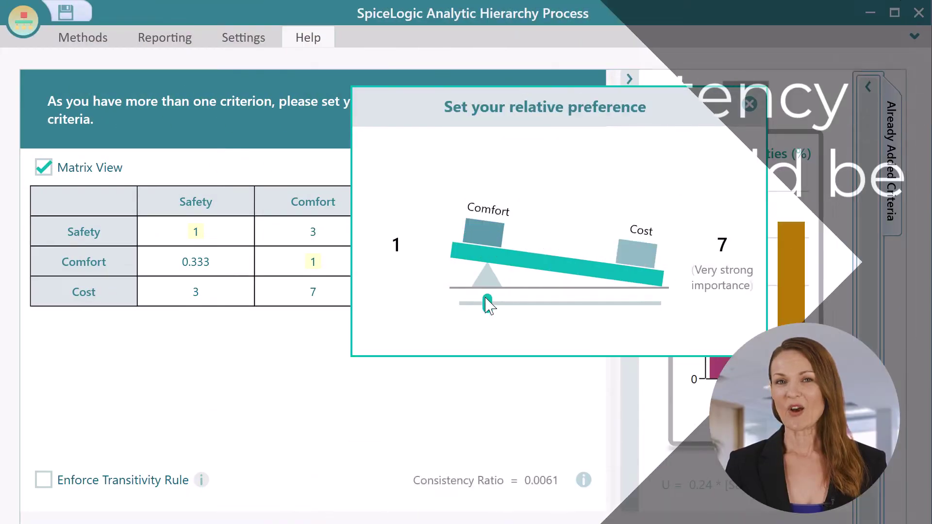
- Weaken Cost's preference over Comfort to 4 and enforce the transitivity rule
drag(485, 304, 593, 312)
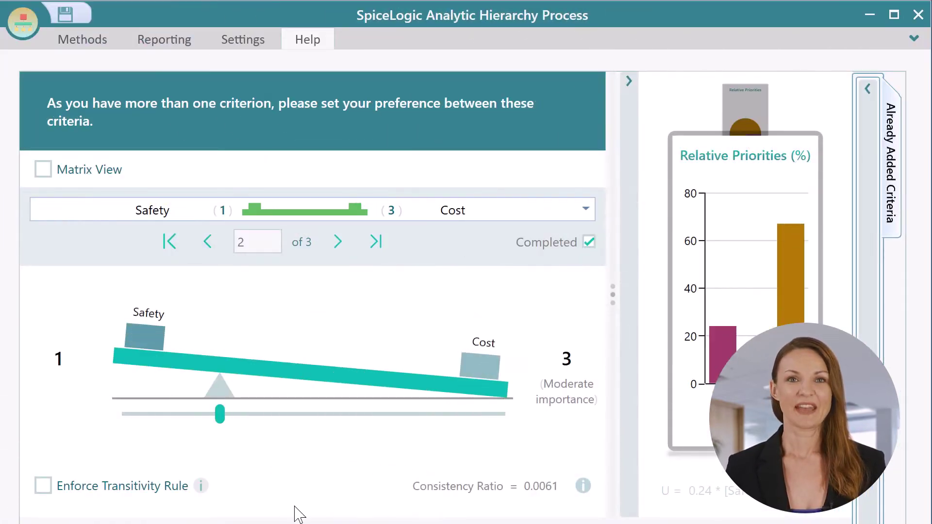
click(141, 491)
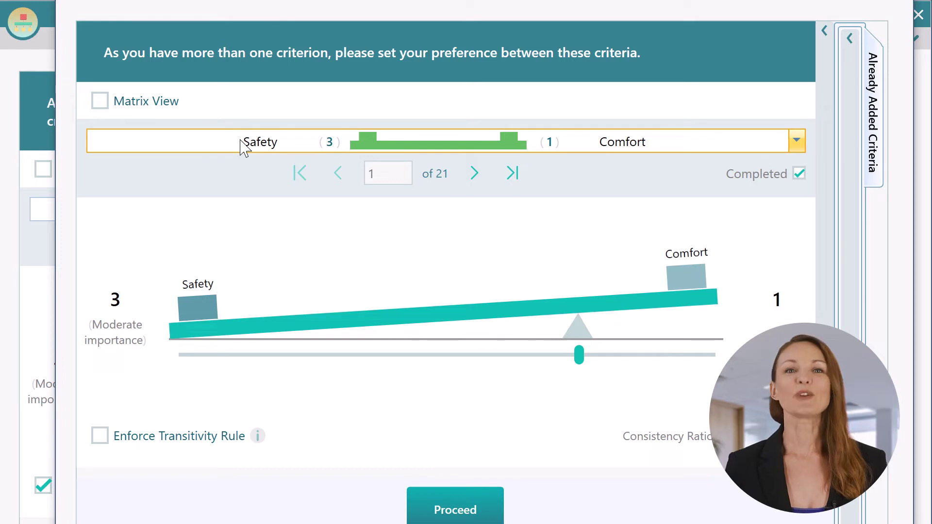
click(244, 146)
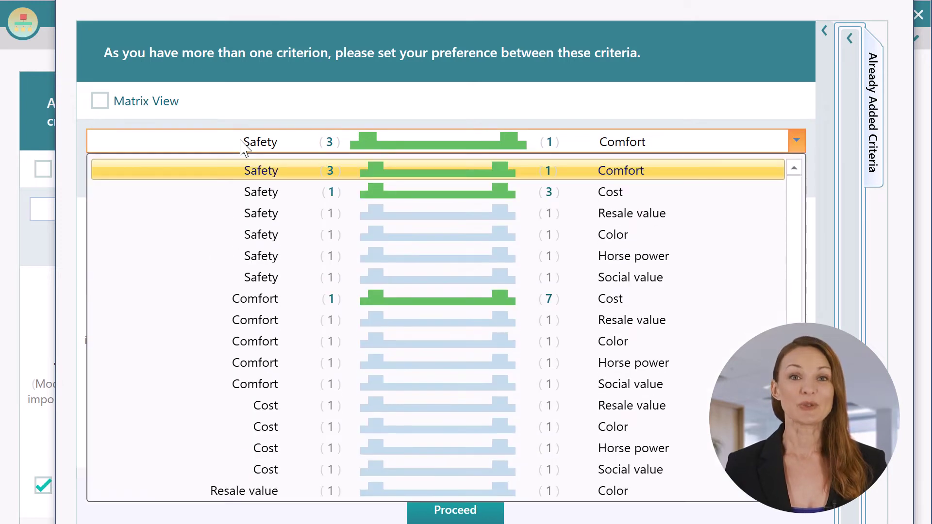
click(242, 146)
click(128, 423)
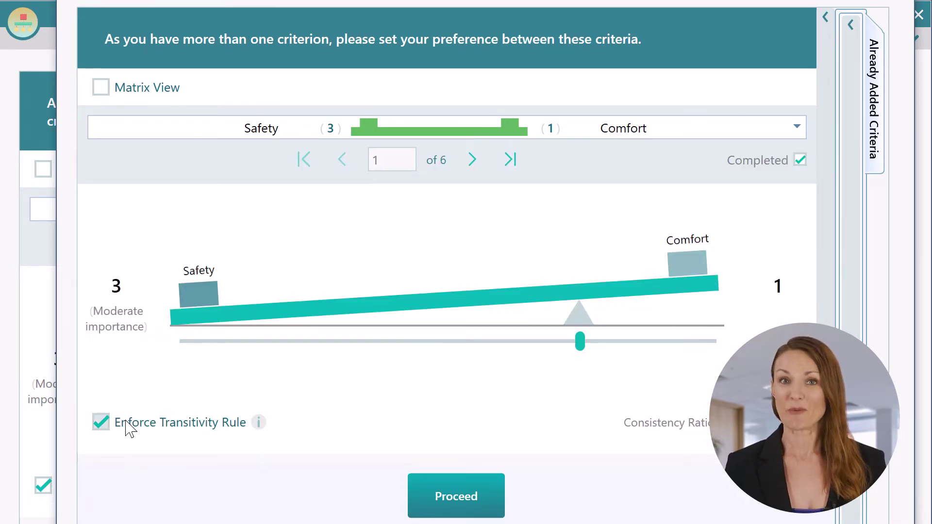
click(421, 129)
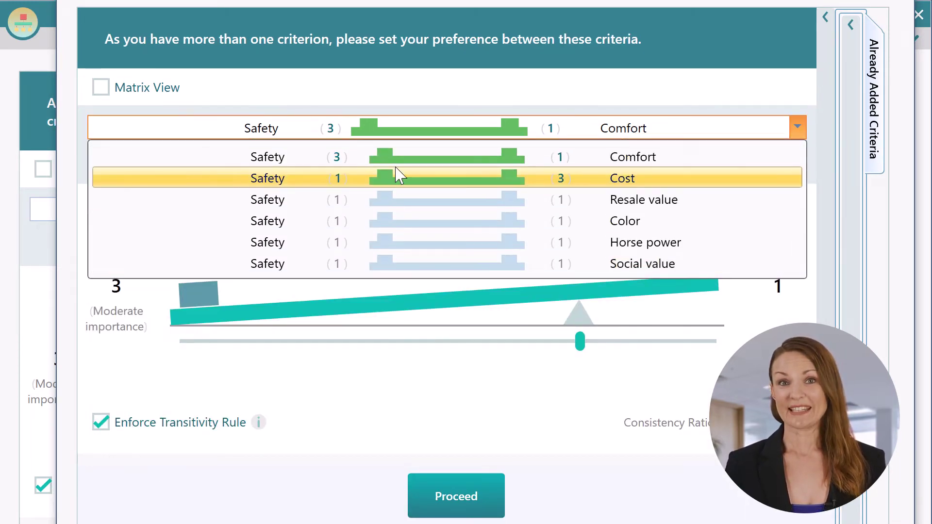
click(392, 127)
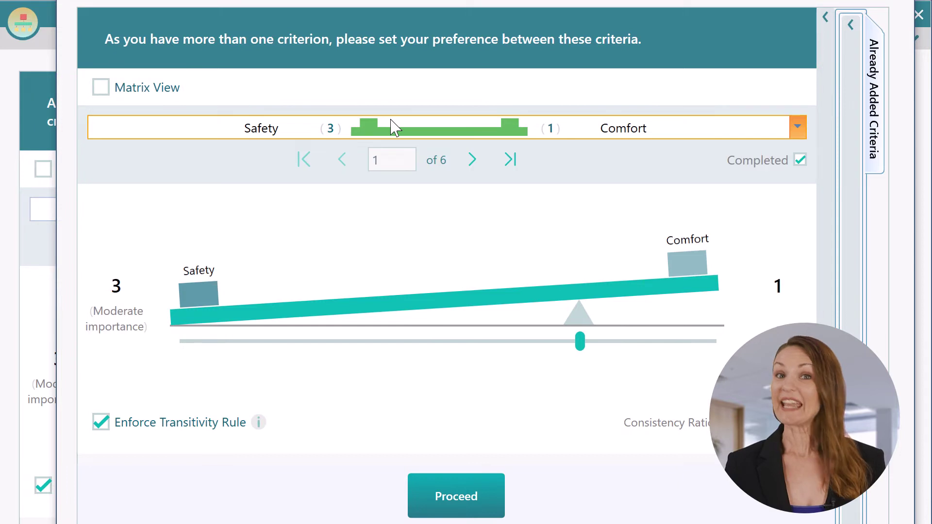
click(442, 138)
click(432, 138)
click(101, 423)
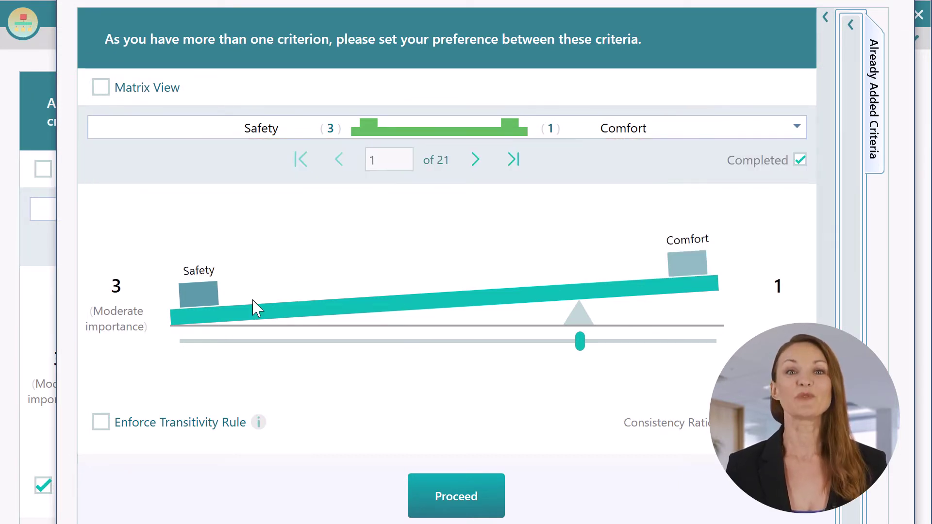
click(370, 128)
click(417, 154)
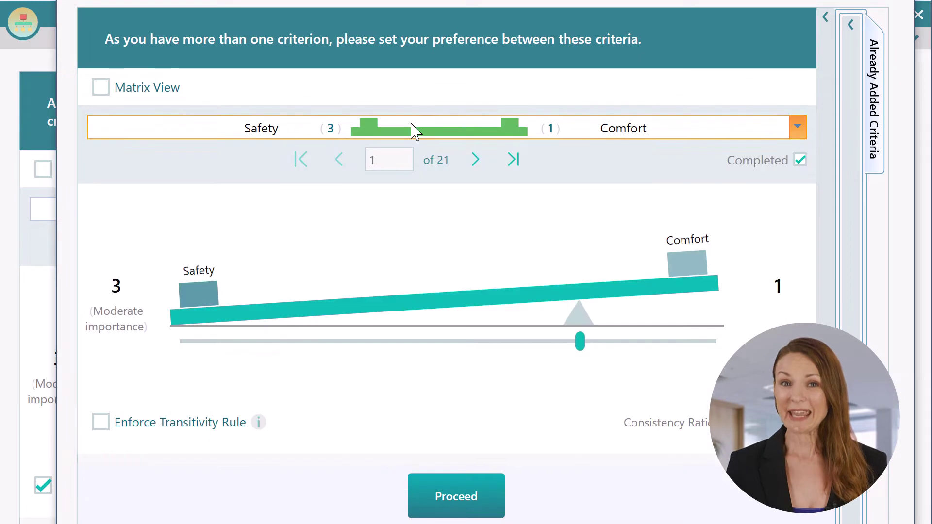
click(141, 423)
click(395, 129)
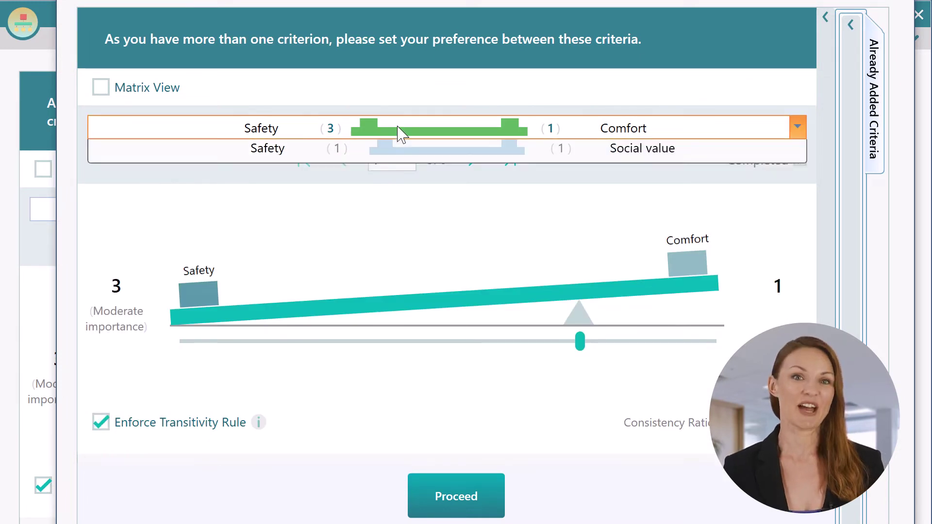
click(401, 132)
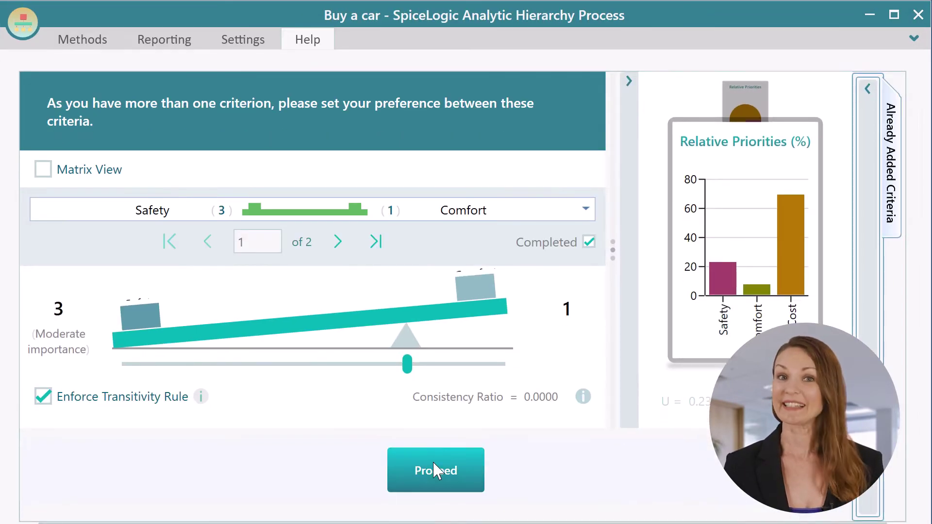
- Add the options 'Car 1' and 'Car 2' and start evaluating them
click(429, 467)
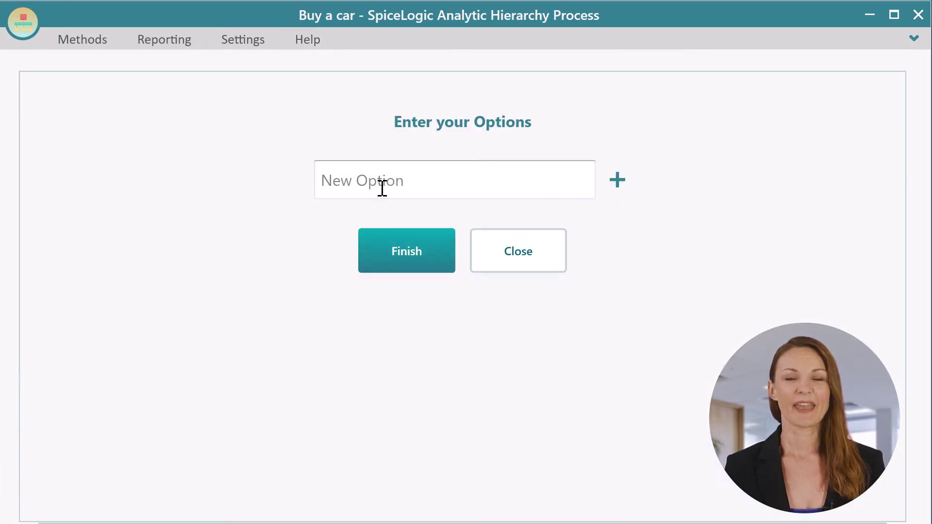
click(381, 187)
text(Car 1)
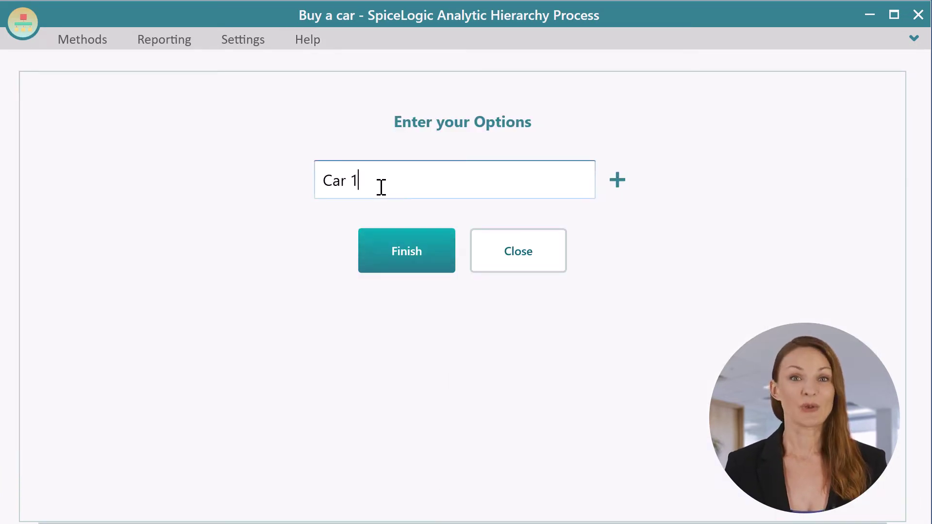
key(Return)
text(Car 2)
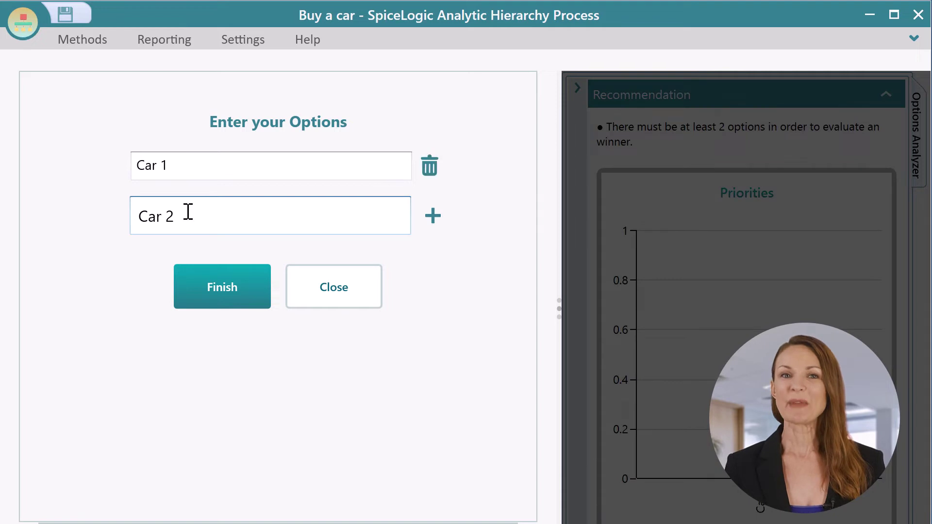
click(241, 284)
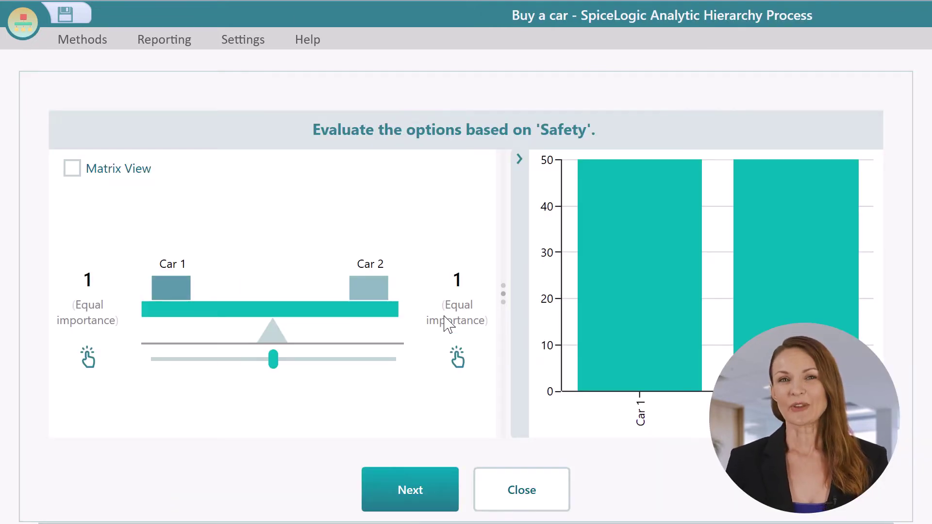
- Widen the comparison panel and rate Car 2 at 9 over Car 1 on Safety
drag(503, 290, 608, 282)
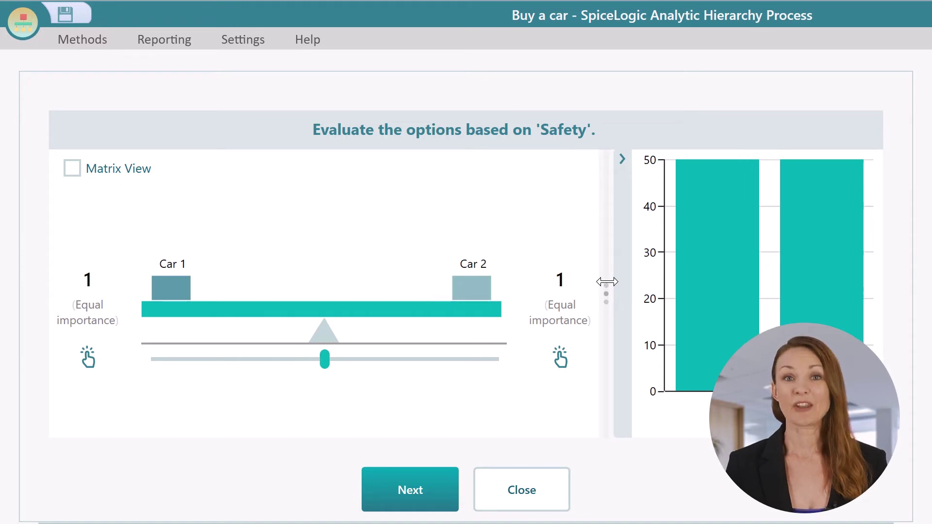
mouse_move(322, 359)
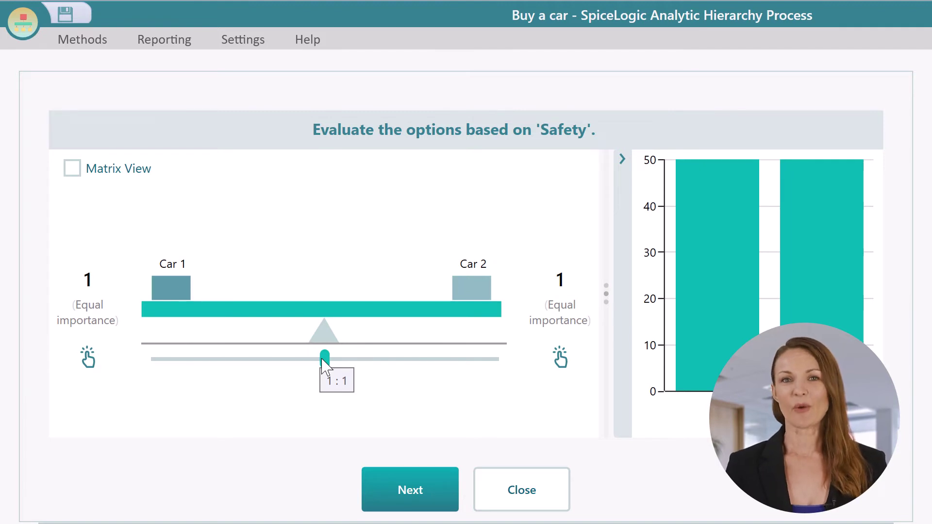
drag(322, 359, 169, 360)
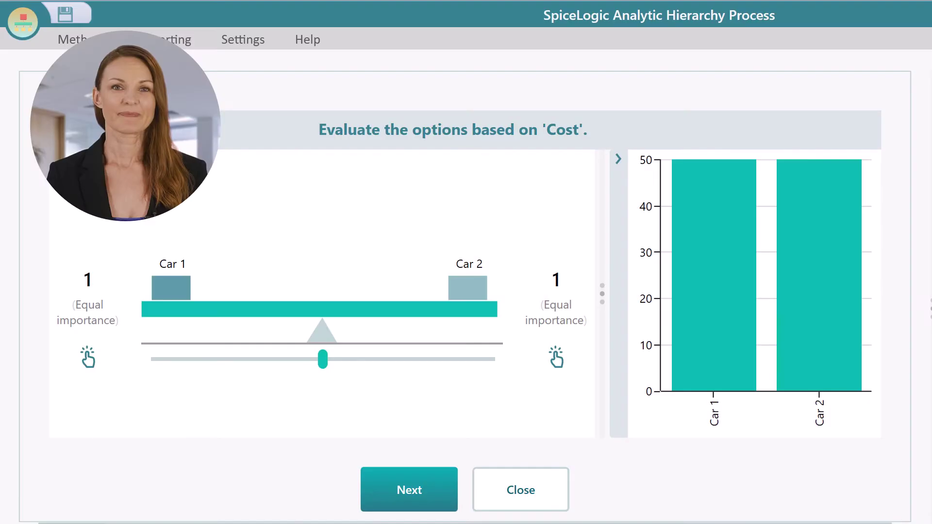
- Rate Car 1 7 over Car 2 on Cost and Car 2 5 over Car 1 on Comfort
drag(322, 359, 461, 363)
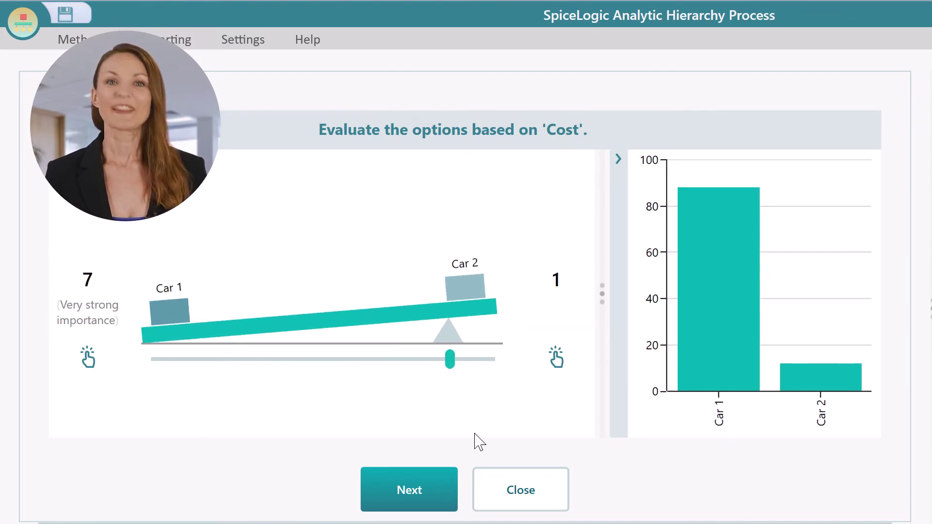
click(433, 507)
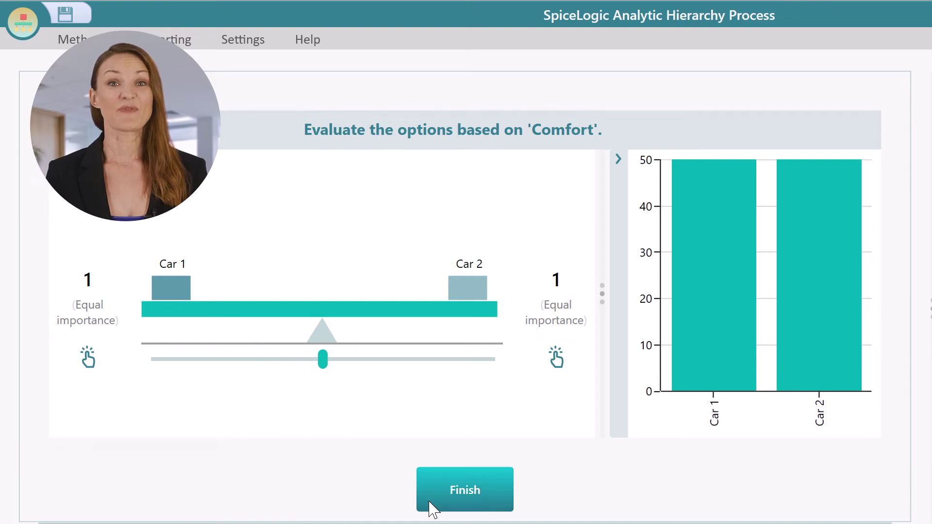
drag(326, 362, 213, 374)
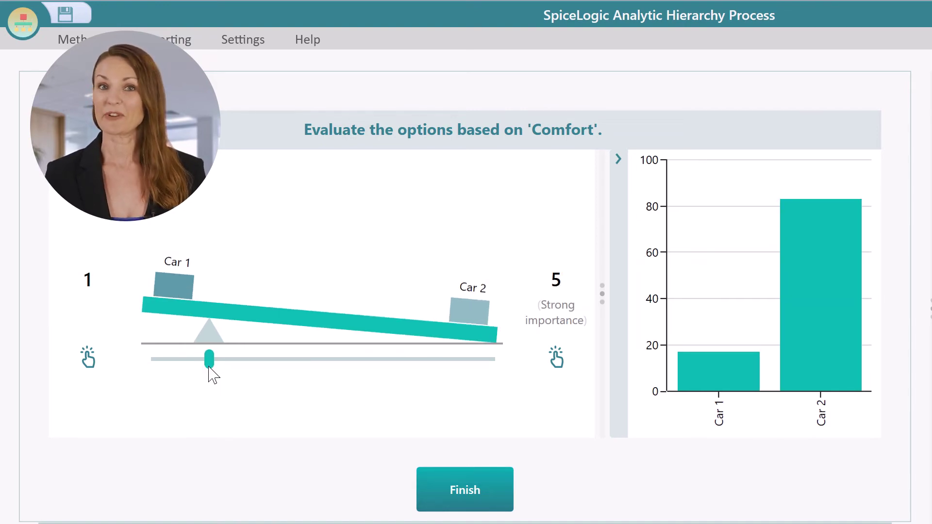
click(467, 500)
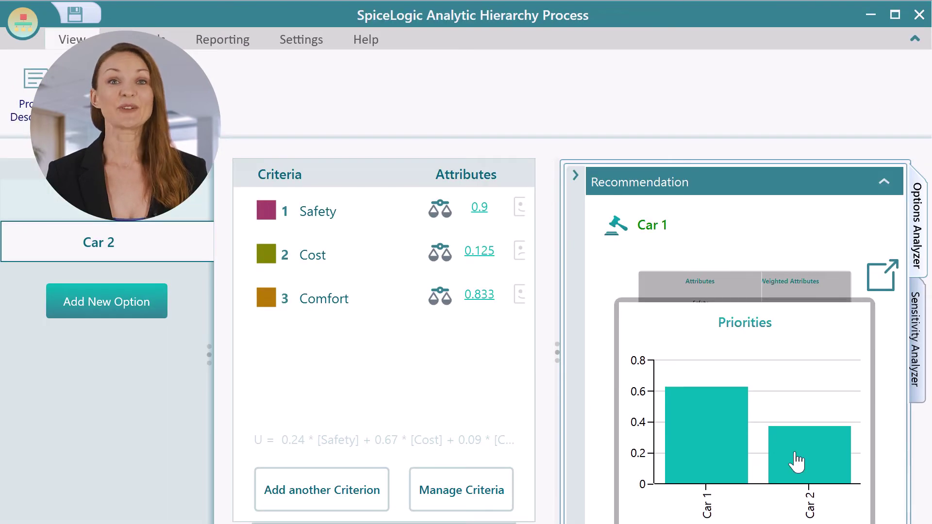
- Collapse the ribbon and show data labels on the Priorities chart (0.62 and 0.38)
click(914, 39)
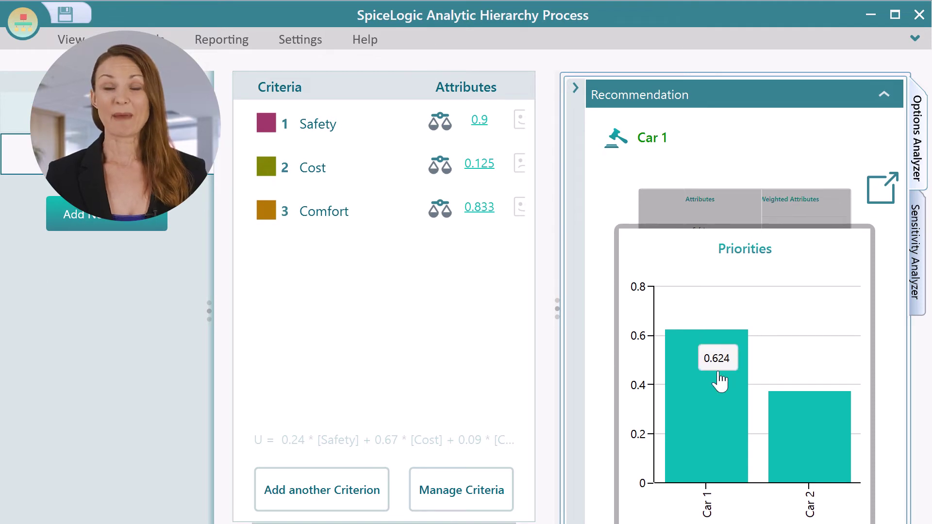
mouse_move(816, 434)
right_click(790, 321)
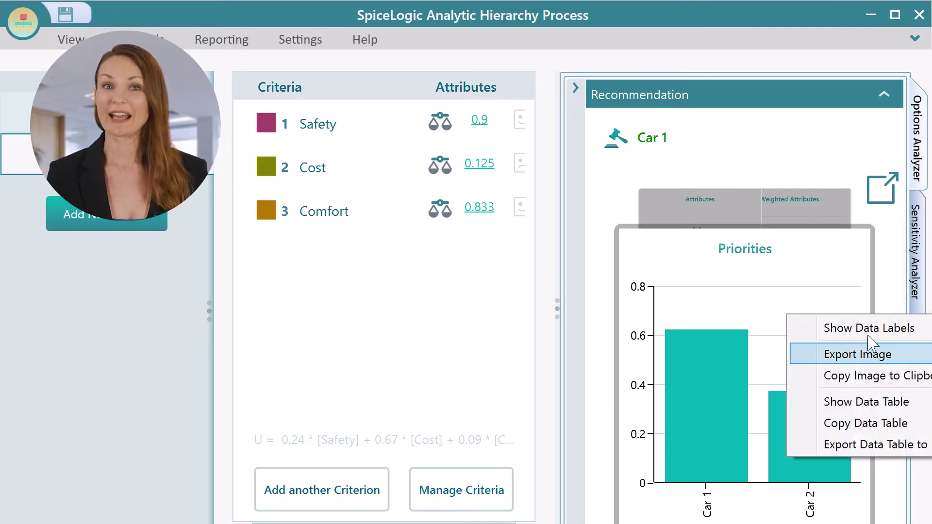
click(817, 330)
mouse_move(821, 433)
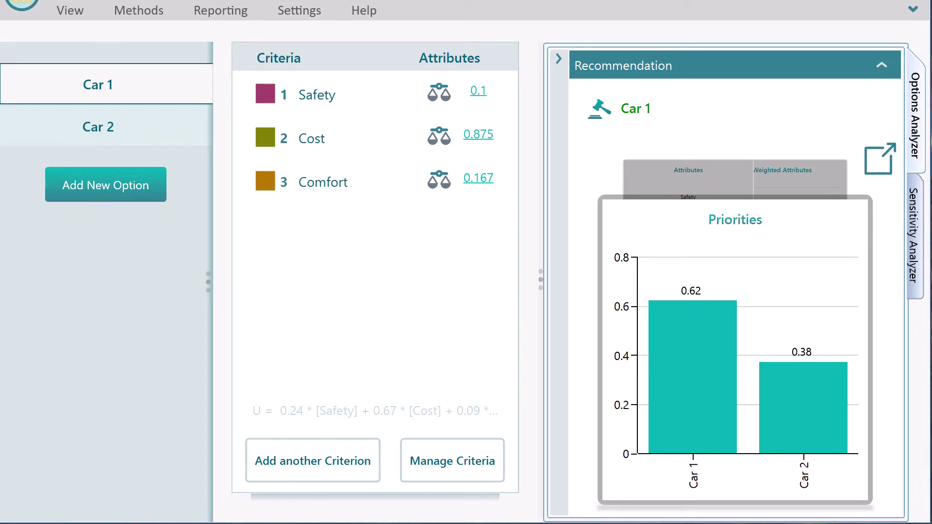
click(439, 137)
mouse_move(360, 392)
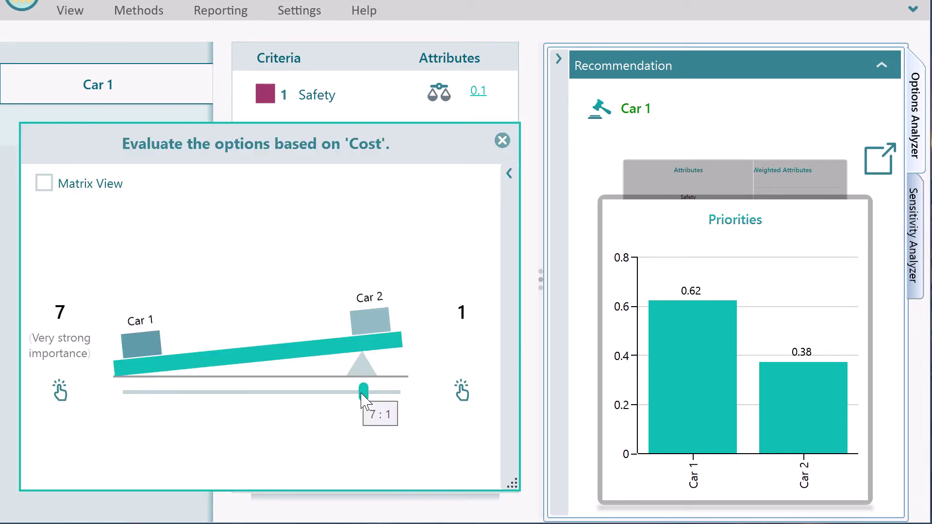
drag(363, 392, 166, 391)
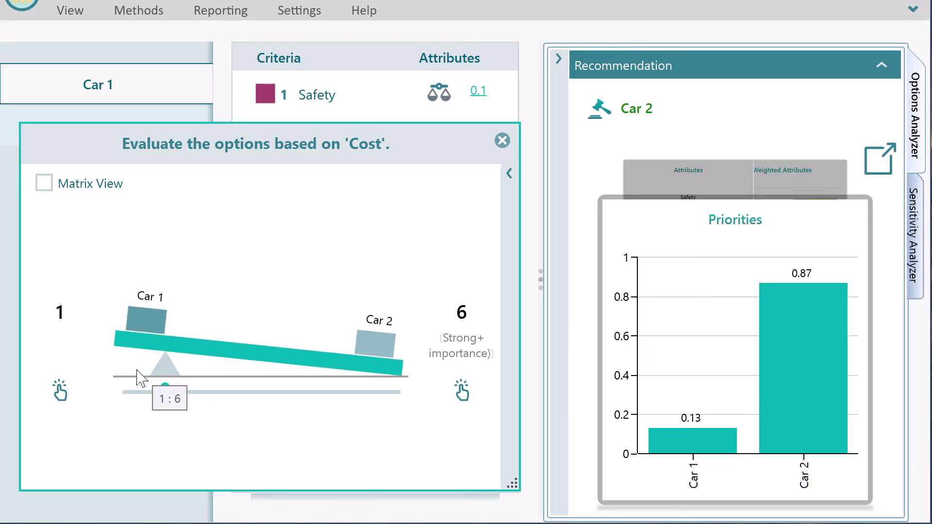
click(74, 303)
click(75, 303)
click(74, 303)
click(75, 303)
click(75, 303)
click(74, 302)
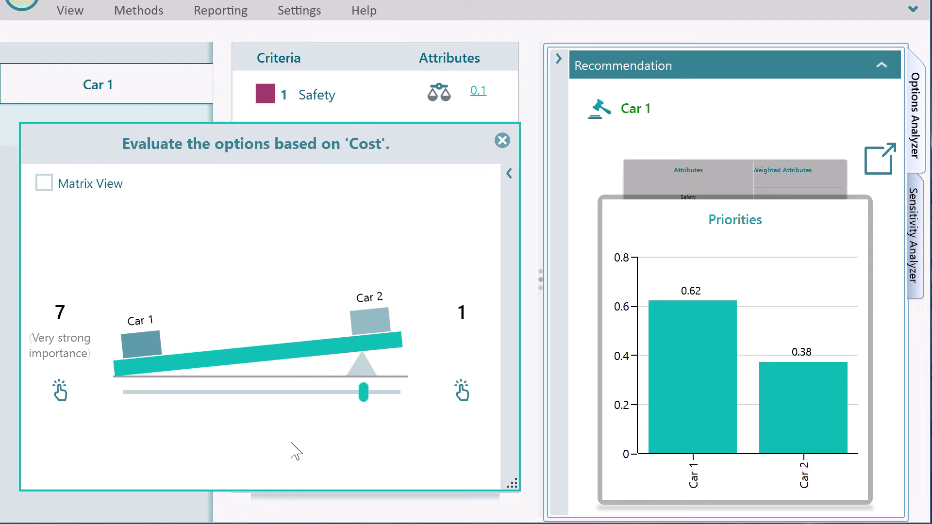
click(502, 141)
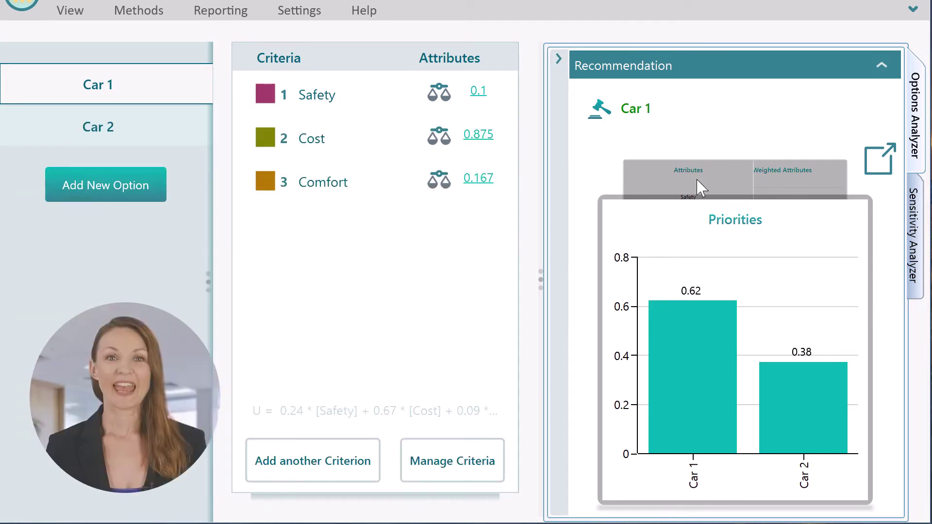
click(700, 188)
click(700, 187)
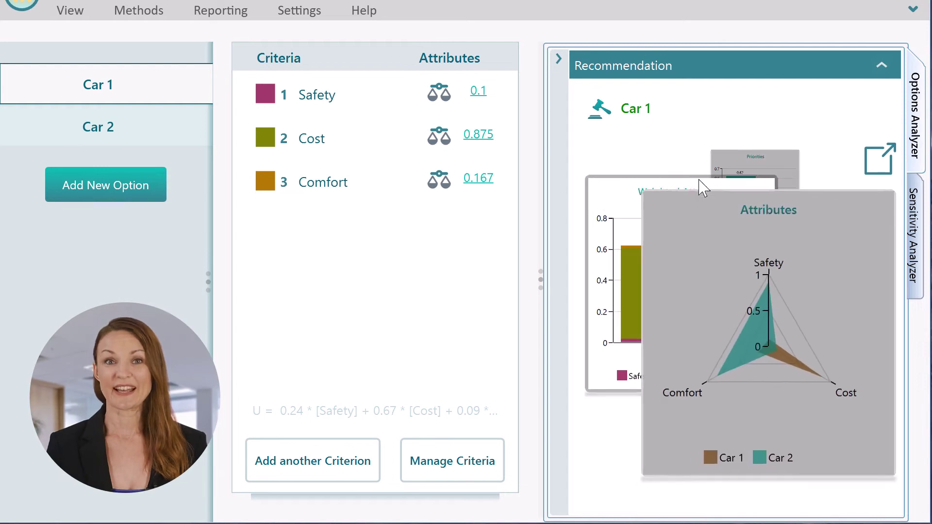
click(701, 188)
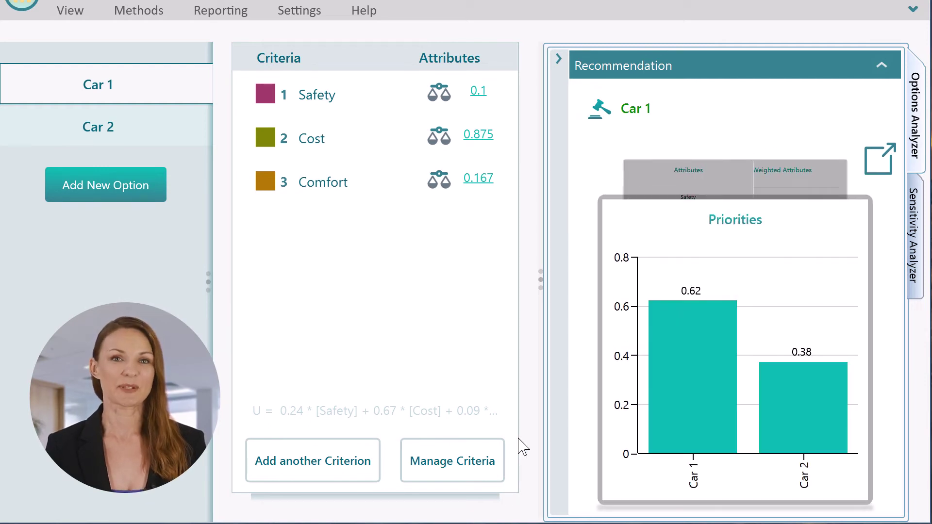
click(880, 171)
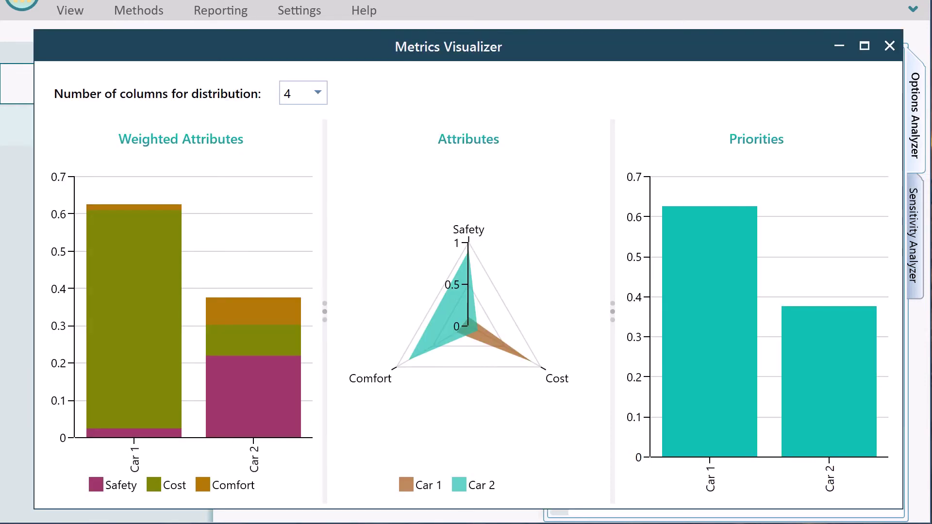
click(889, 46)
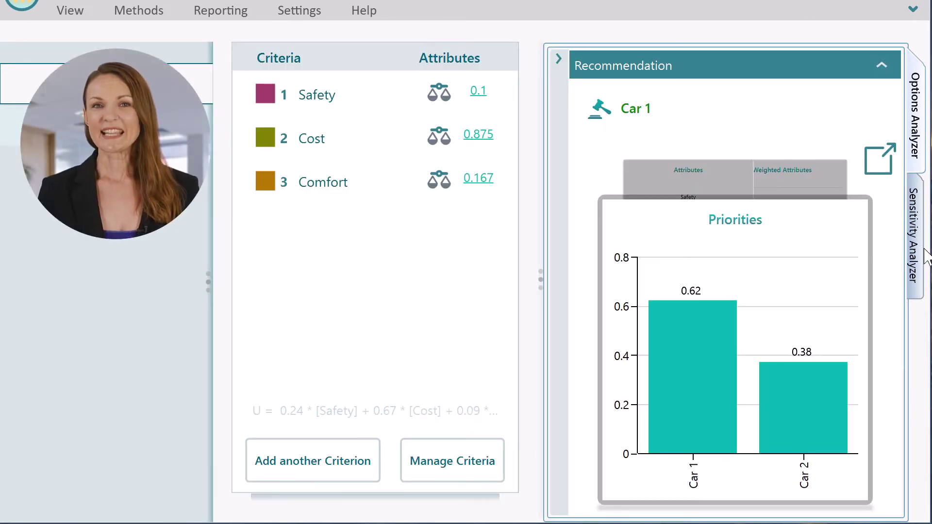
- Chart one-way sensitivity and swing the Cost comparison toward Car 2 and back toward Car 1
click(922, 241)
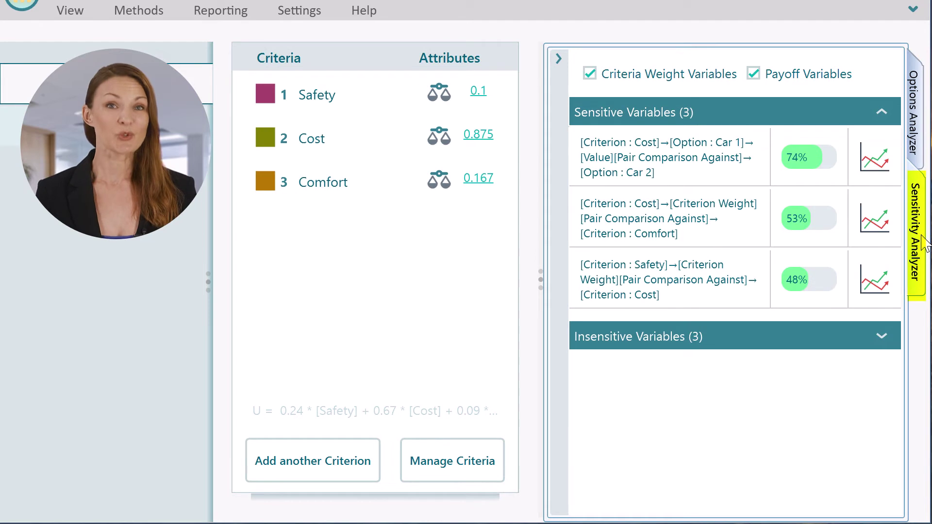
click(876, 164)
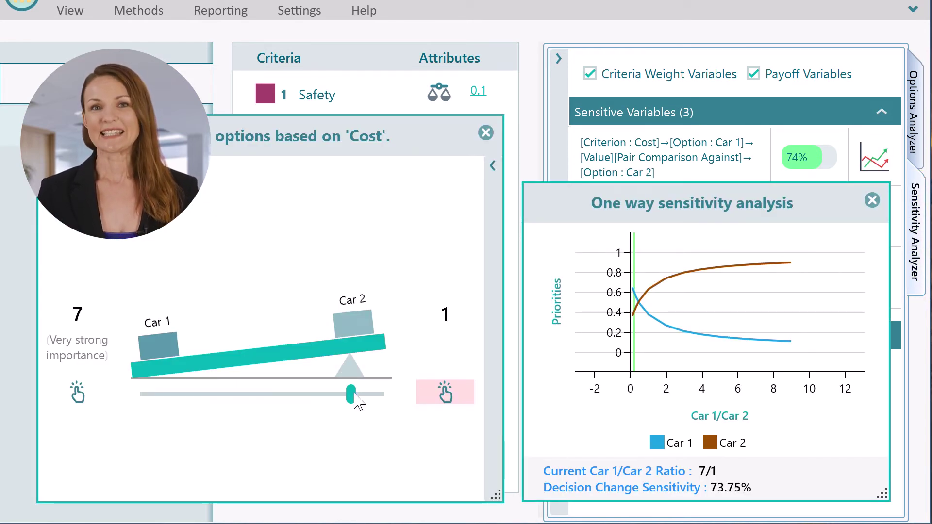
drag(353, 393, 205, 391)
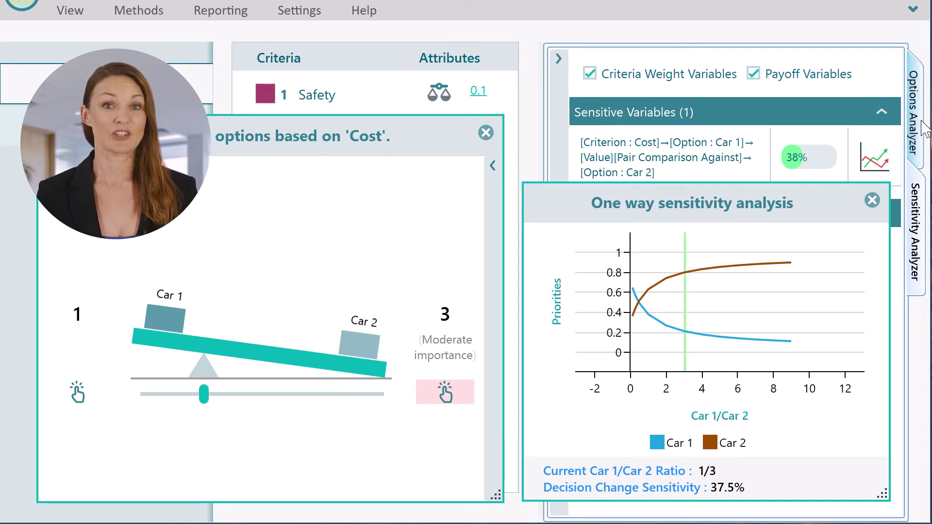
scroll(798, 177, down, 3)
mouse_move(202, 396)
mouse_down()
mouse_move(321, 396)
mouse_move(197, 397)
mouse_up()
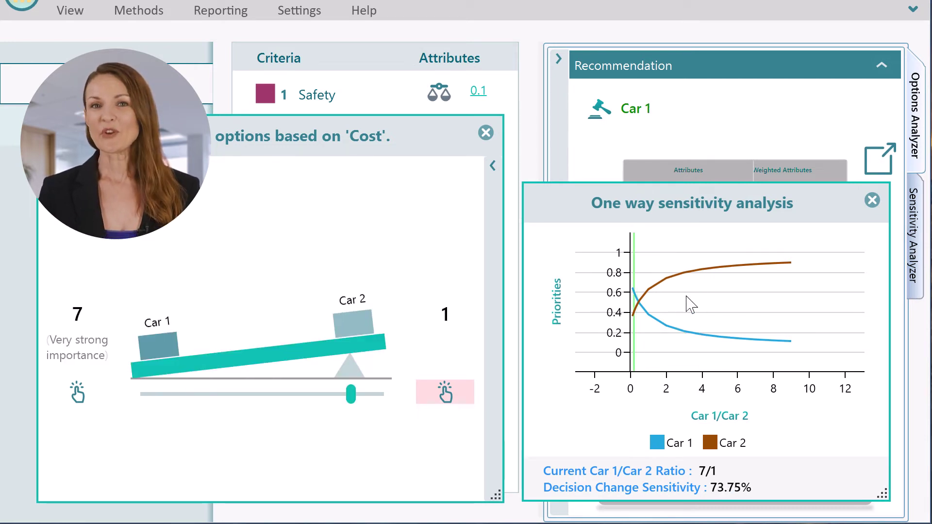
- View the sensitivity chart's data table, then display the Weighted Attributes chart
right_click(685, 304)
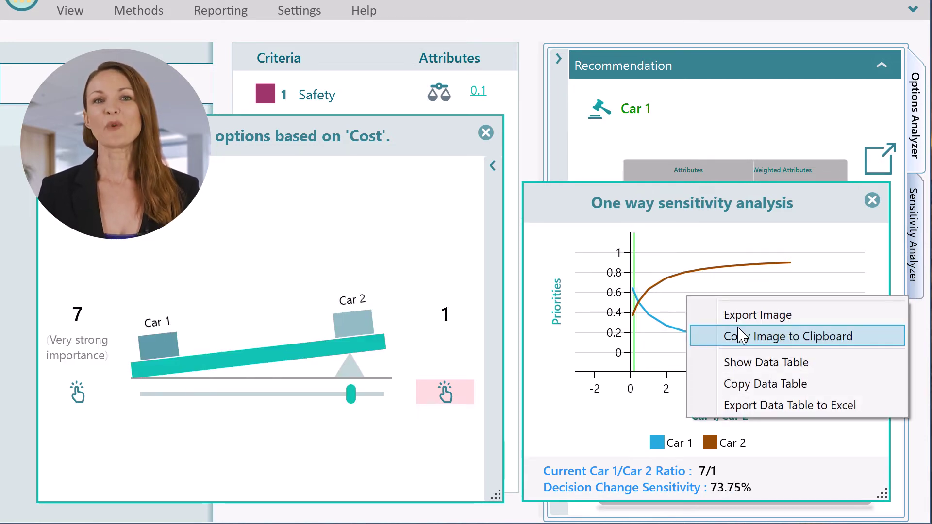
click(760, 361)
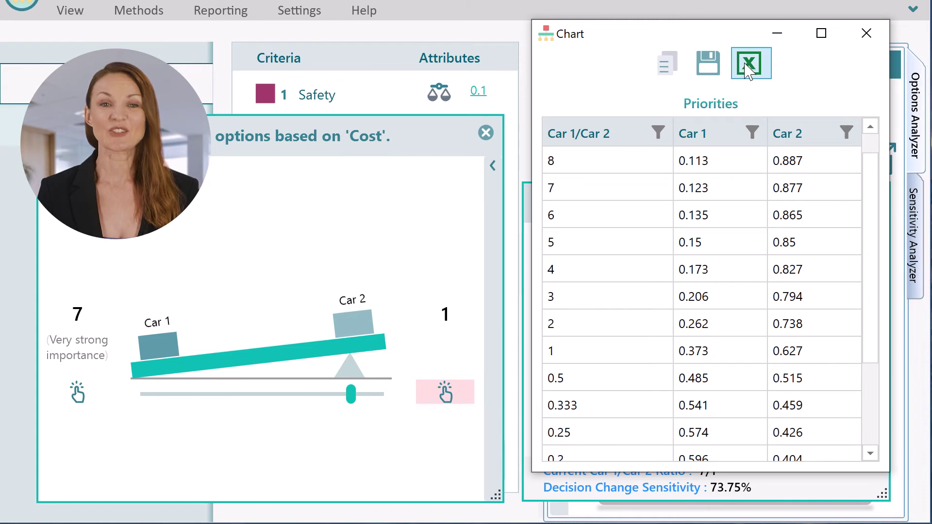
click(866, 33)
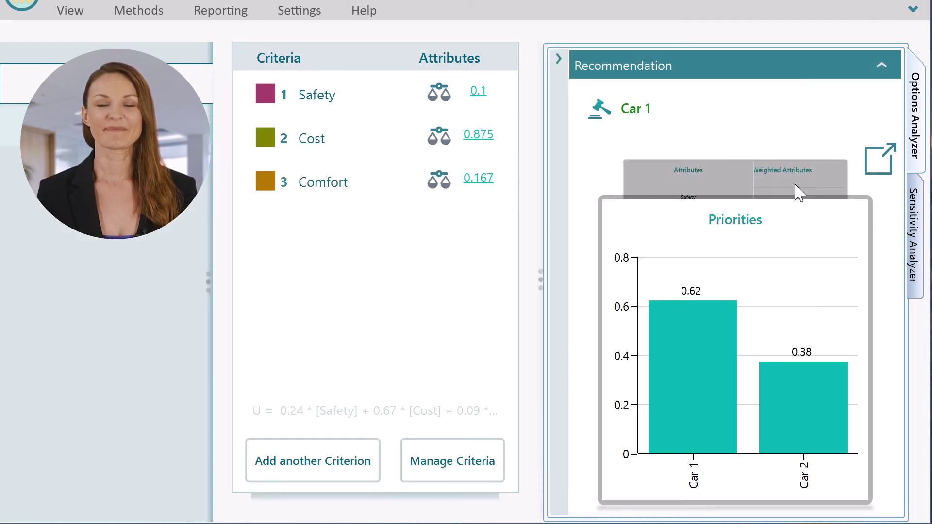
click(798, 191)
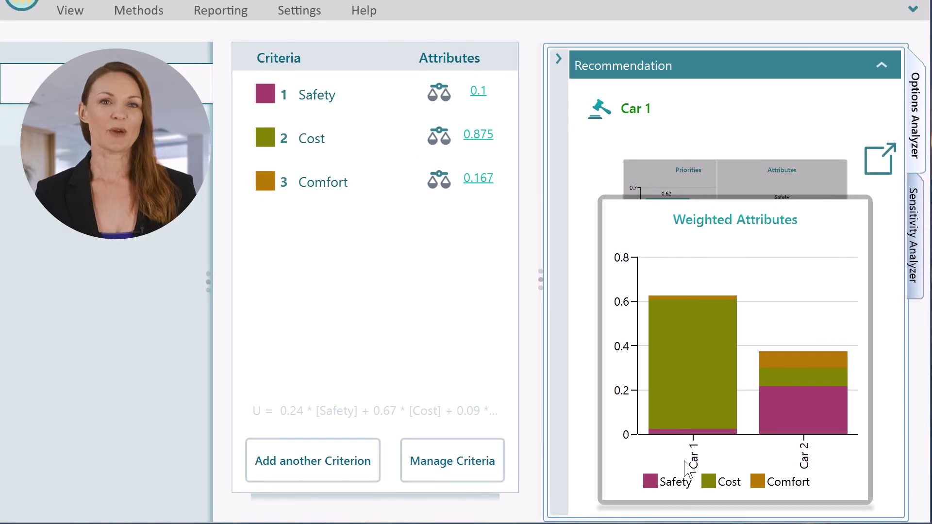
- Toggle Cost in the weighted attributes chart, view its data table, then rate Cost 5 over Safety
click(729, 483)
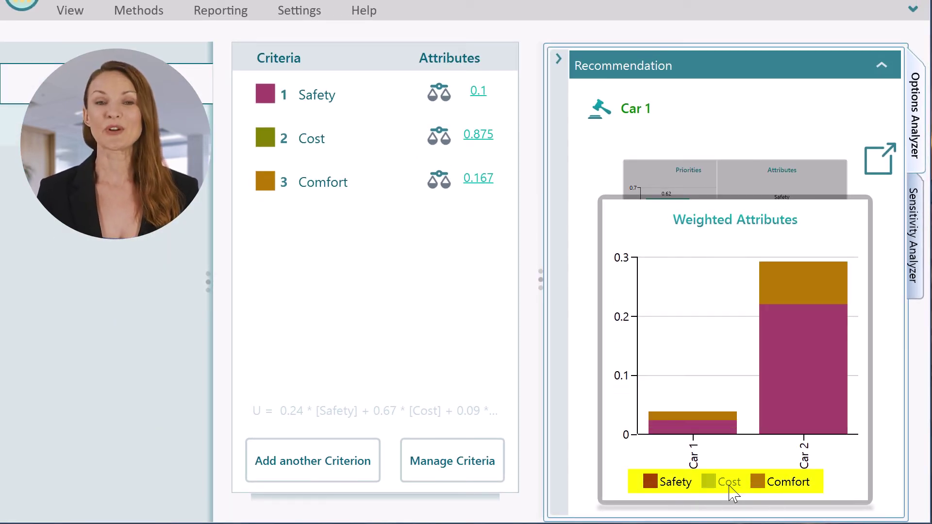
click(730, 484)
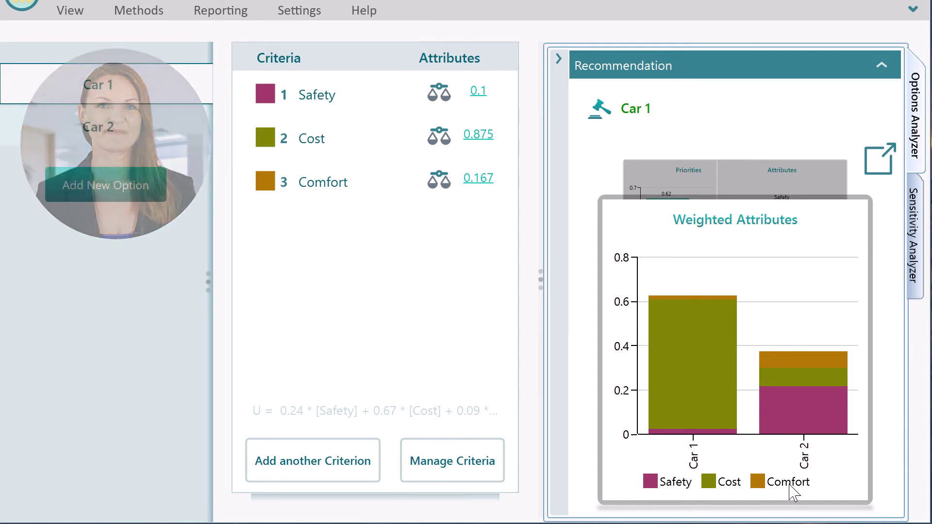
right_click(747, 281)
click(772, 362)
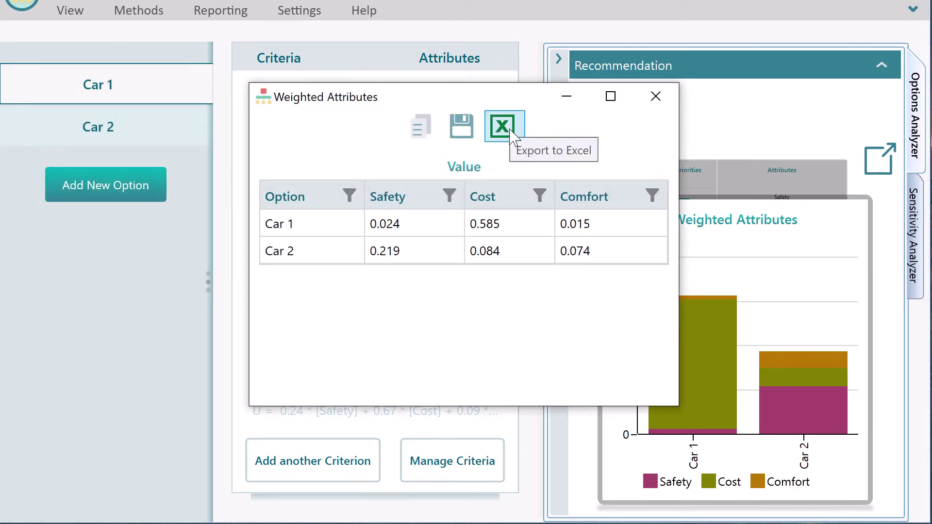
click(658, 101)
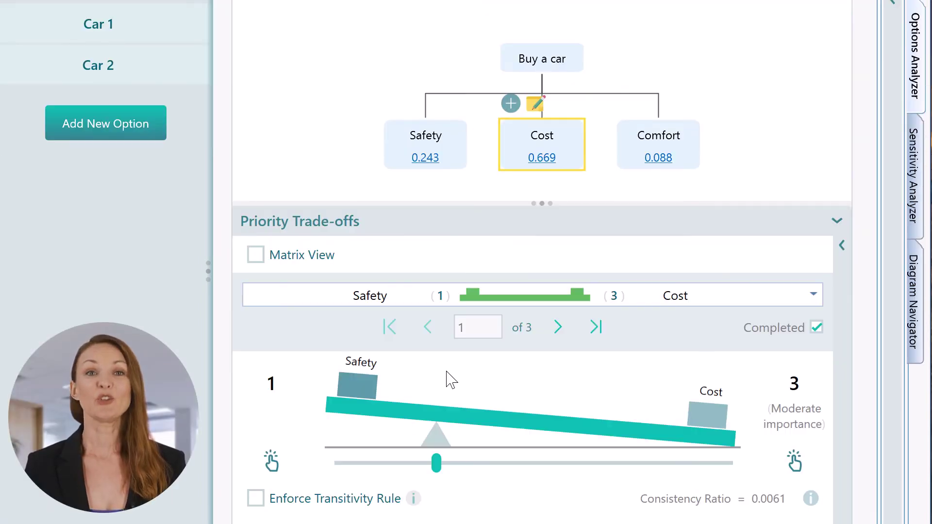
drag(436, 464, 404, 459)
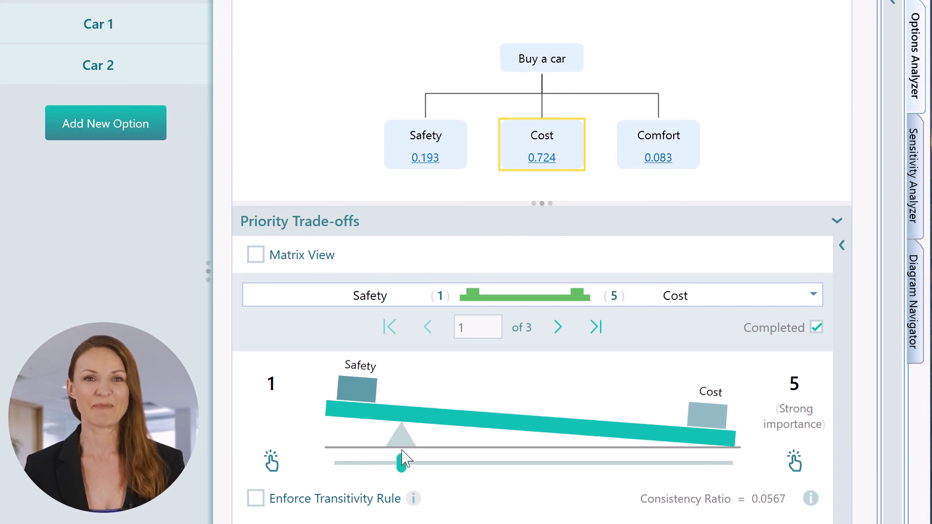
- In Matrix View, make Safety twice as important as Cost, giving Safety weight 0.485
click(299, 260)
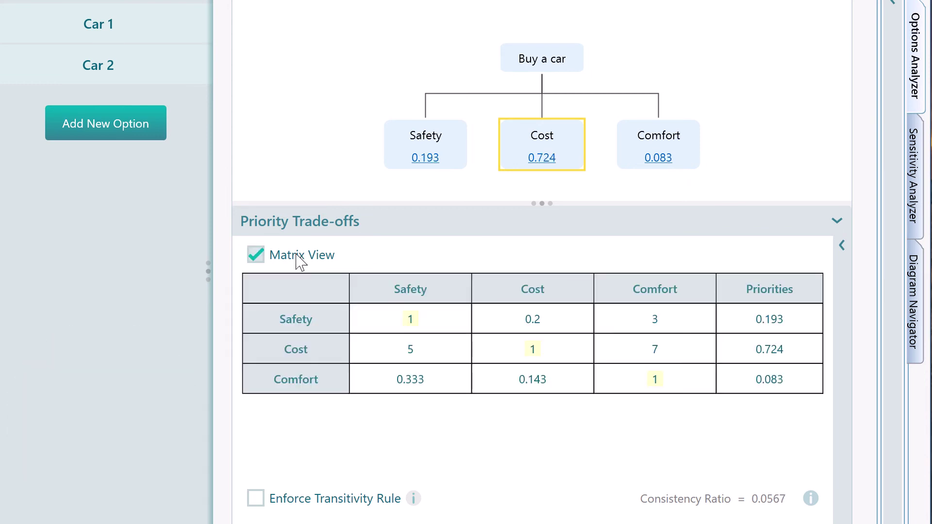
click(410, 358)
drag(541, 464, 635, 466)
click(791, 258)
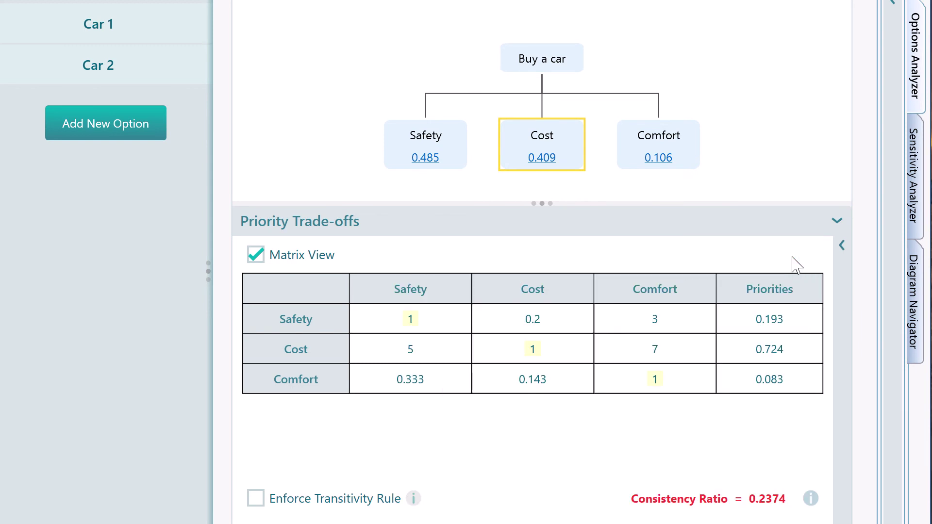
mouse_move(534, 145)
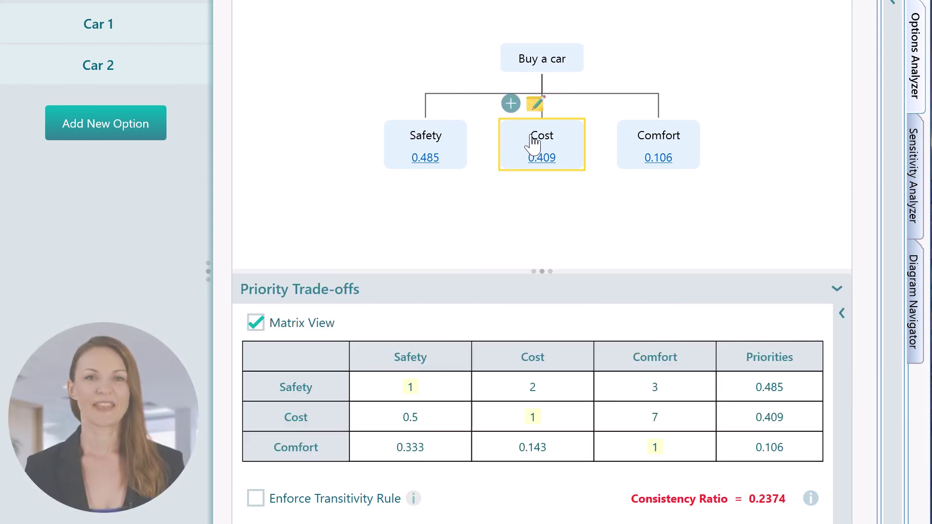
click(510, 104)
- Add the subcriteria 'Maintenance cost' and 'Gas cost' under Cost
click(239, 207)
text(Maintenance cost)
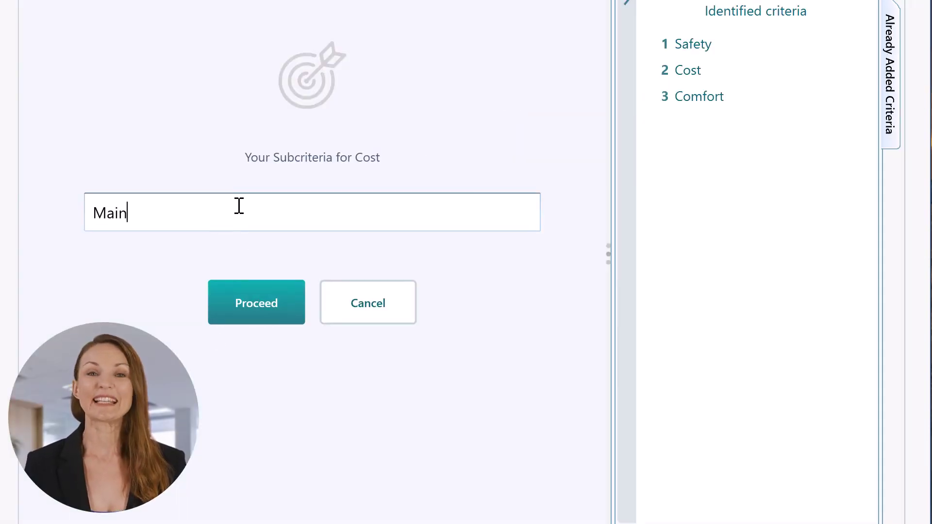
click(265, 320)
click(260, 208)
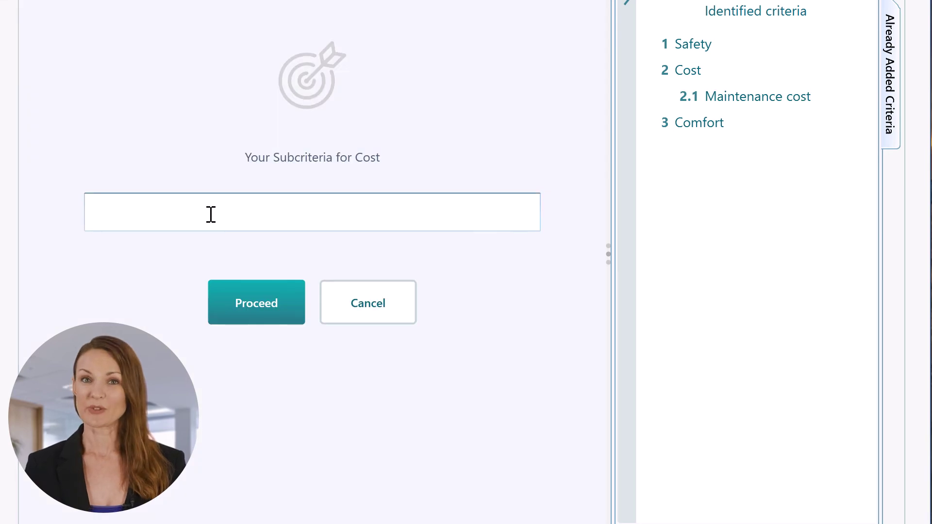
click(210, 212)
text(Gas cost)
click(256, 301)
click(366, 208)
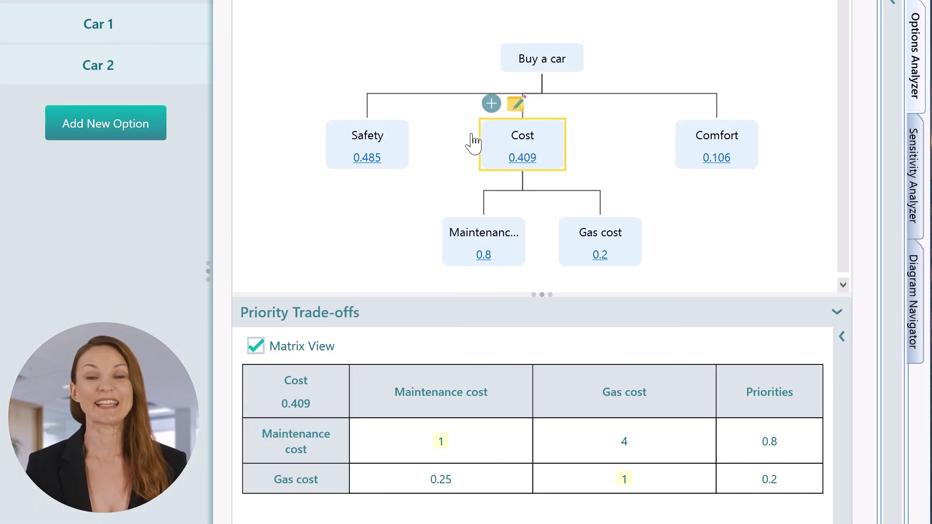
- Move Cost to the left of Safety and review its subcriteria comparisons
drag(542, 144, 291, 145)
click(707, 141)
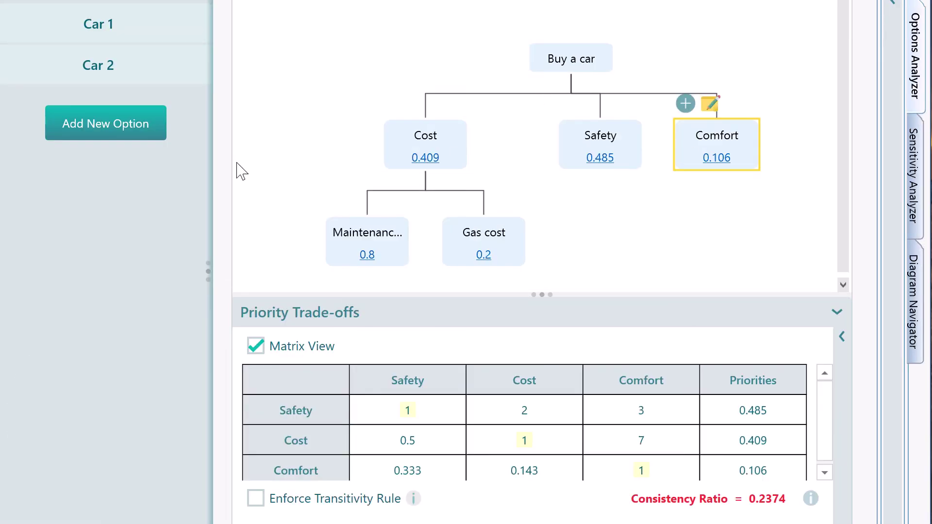
click(437, 141)
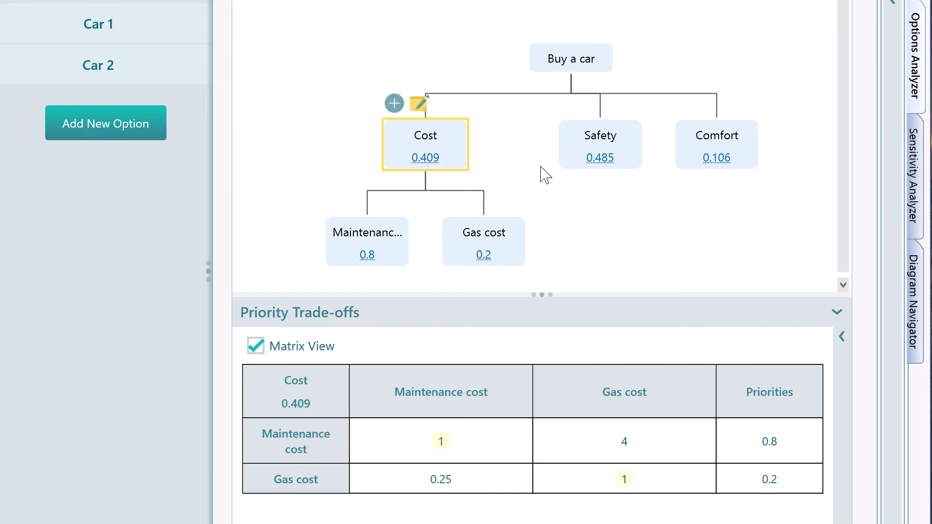
- Delete the subcriteria under the Cost criterion
click(589, 65)
click(460, 142)
right_click(458, 142)
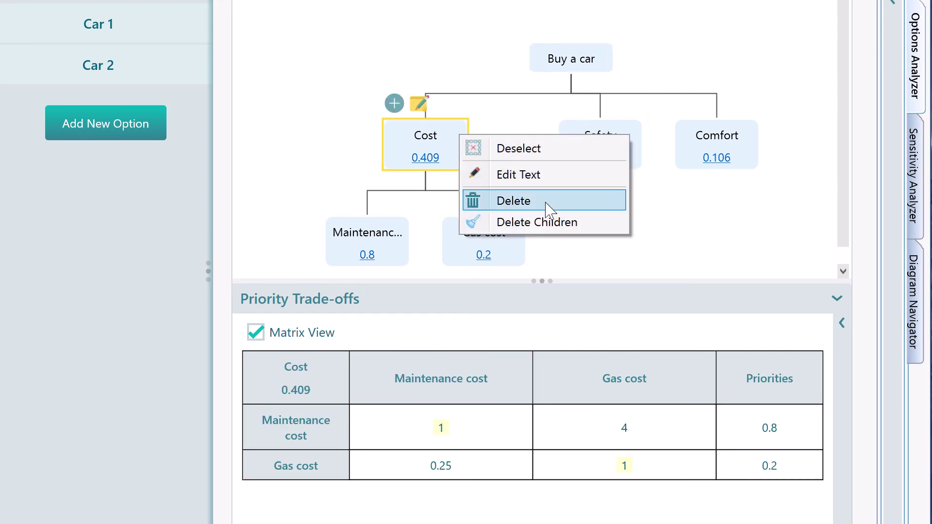
click(544, 222)
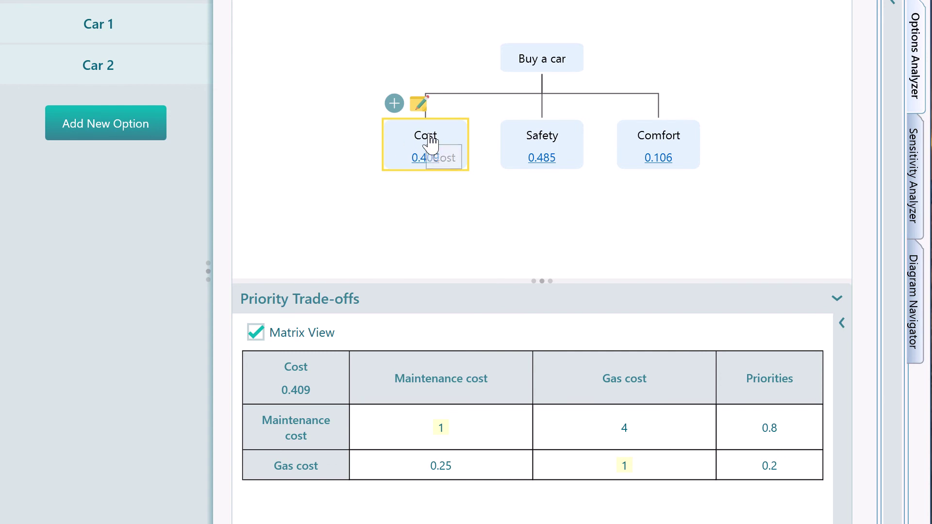
- Rename the Cost criterion to 'Expense'
double_click(451, 137)
click(455, 138)
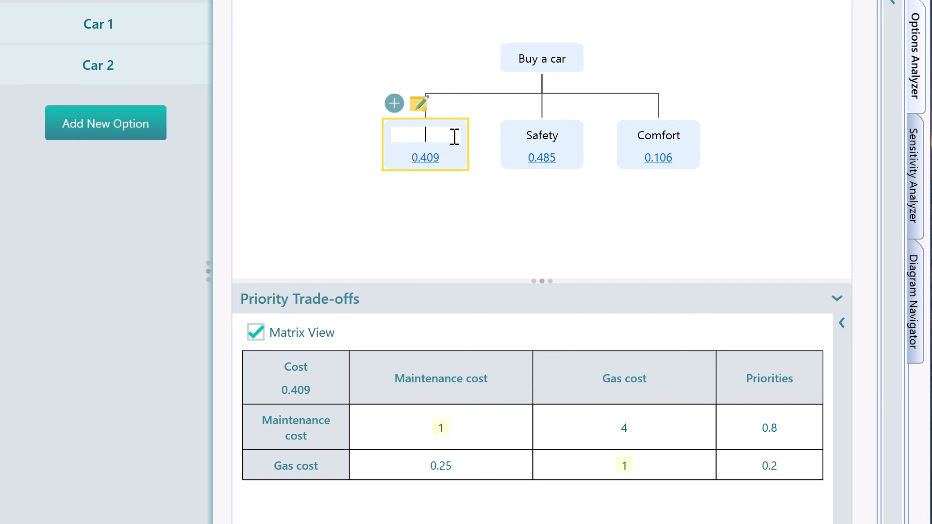
text(Expense)
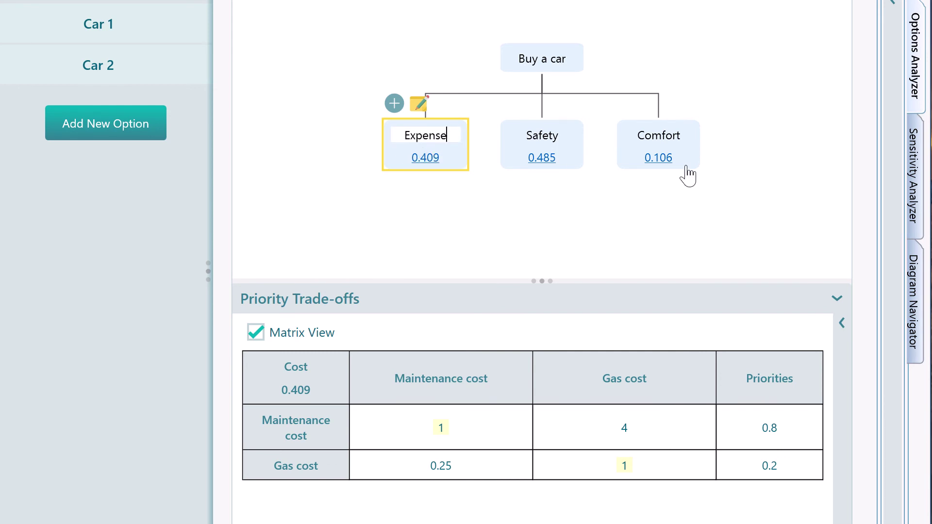
key(Return)
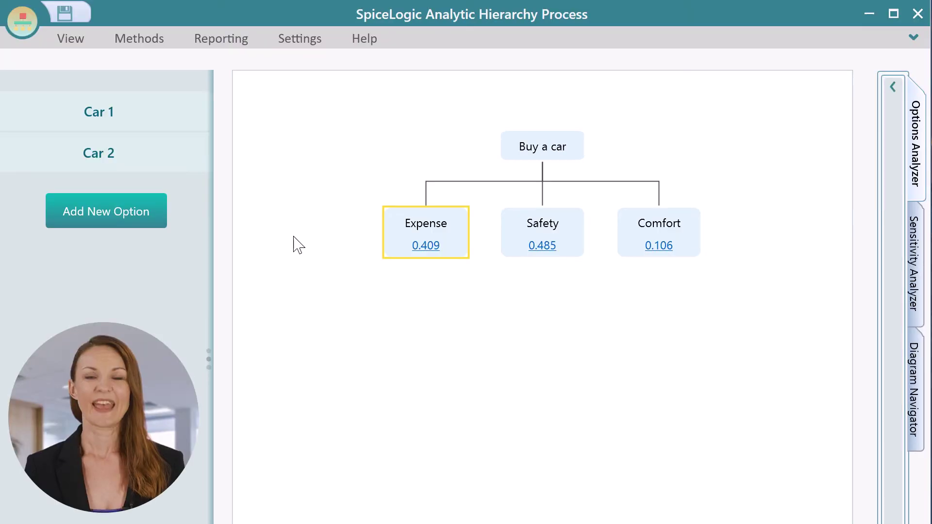
- Review Car 1 and Car 2 attribute scores, then calculate option priorities with Weighted Product
click(95, 123)
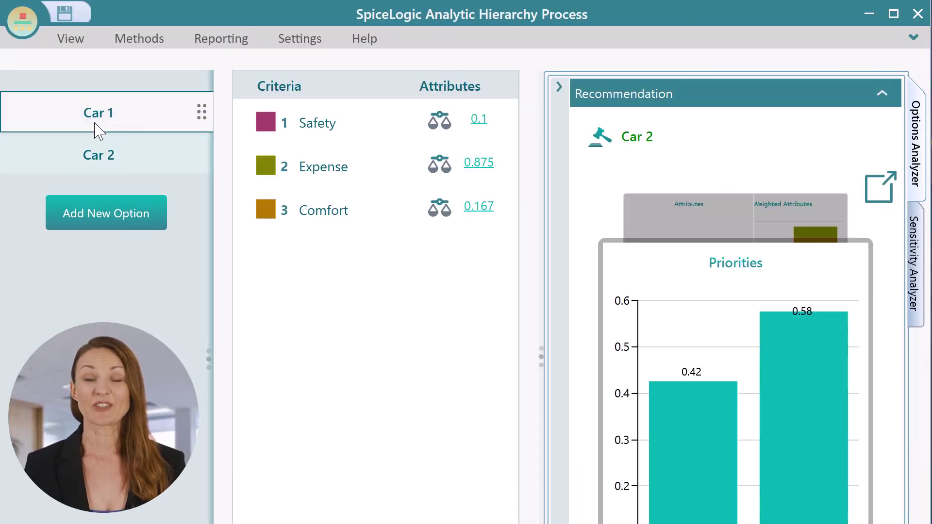
click(565, 250)
mouse_move(775, 351)
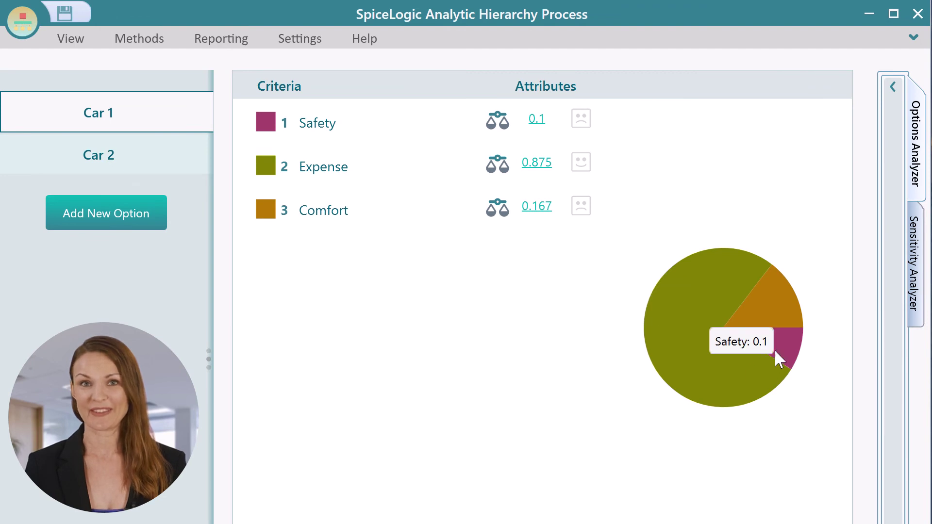
click(91, 167)
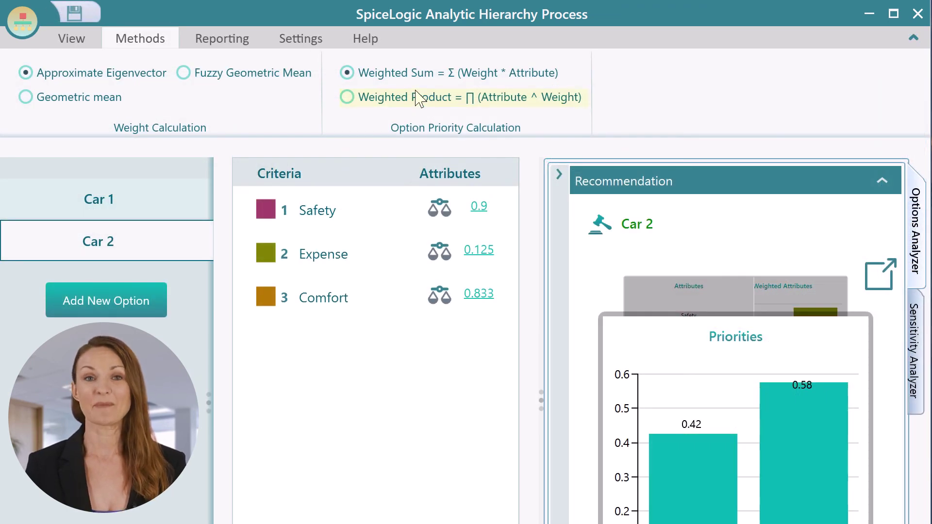
click(416, 92)
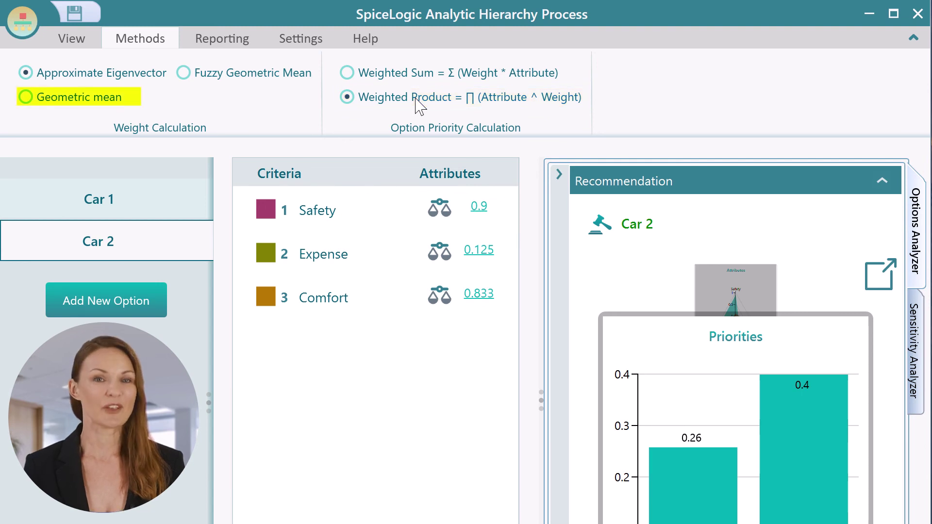